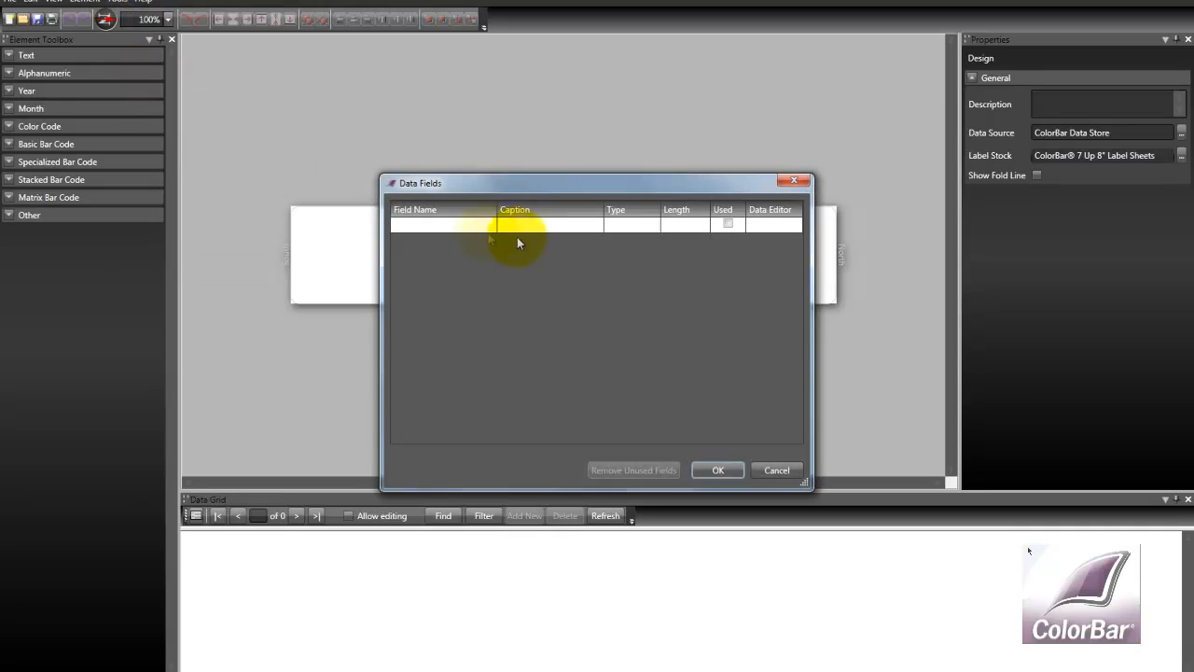
Add a data field named lastname with the caption lastname
{"action": "left_click", "coordinate": [436, 233]}
{"action": "left_click", "coordinate": [435, 230]}
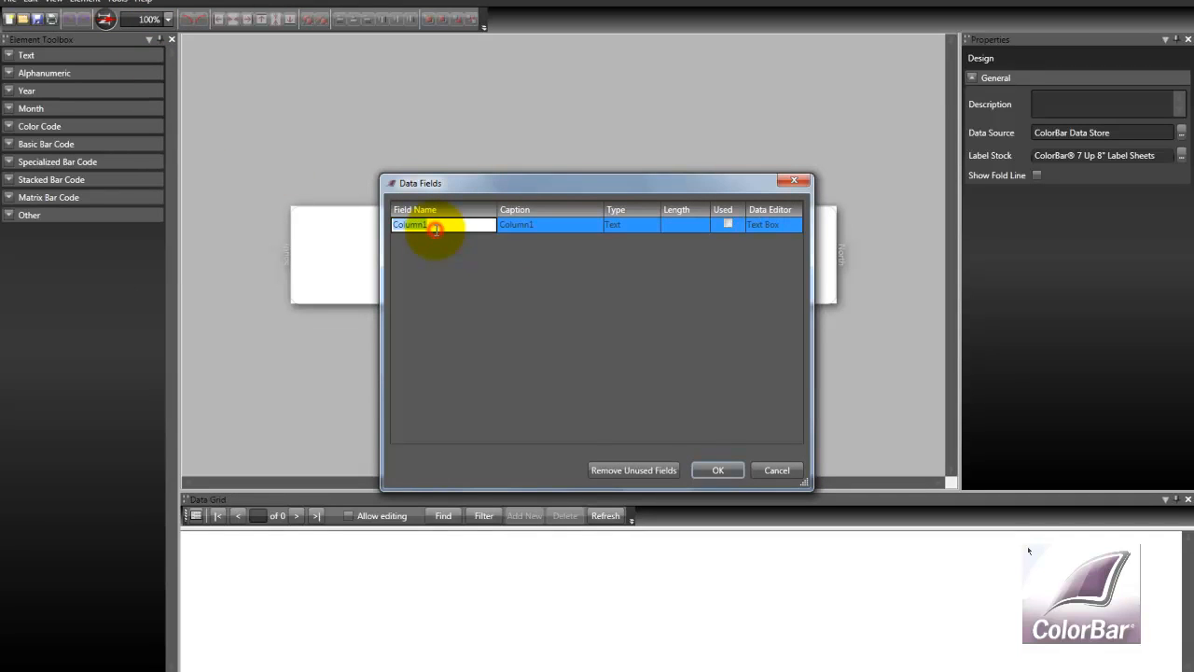
{"action": "type", "text": "lastname"}
{"action": "key", "text": "Tab"}
{"action": "type", "text": "last"}
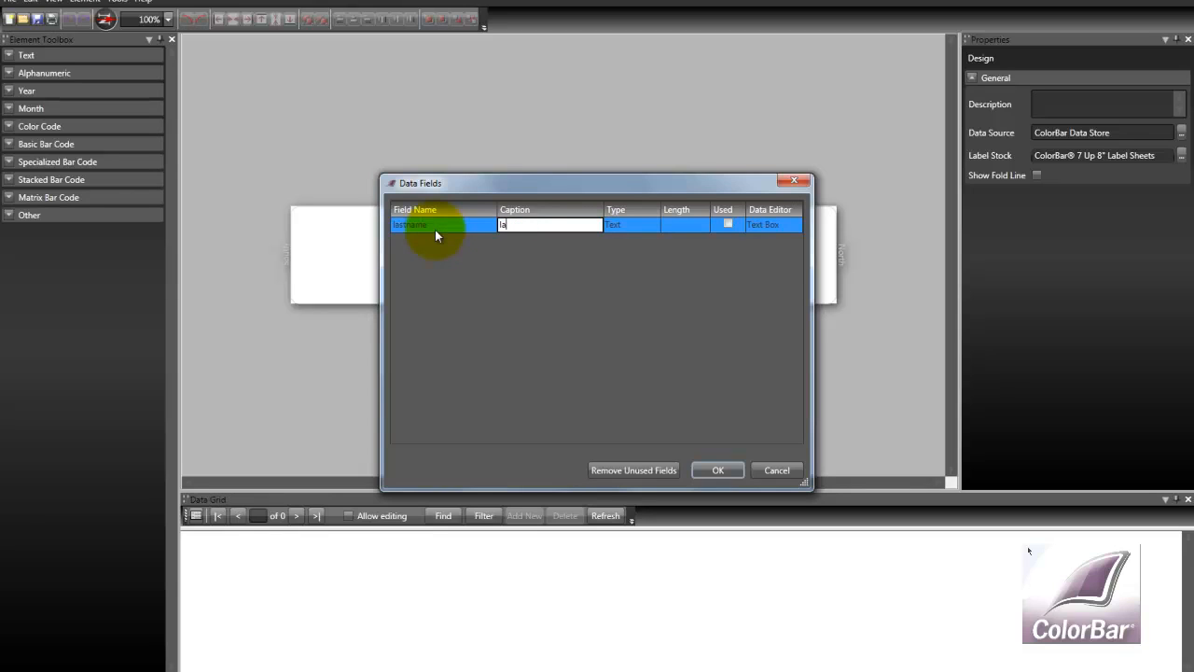
{"action": "type", "text": "name"}
{"action": "key", "text": "Return"}
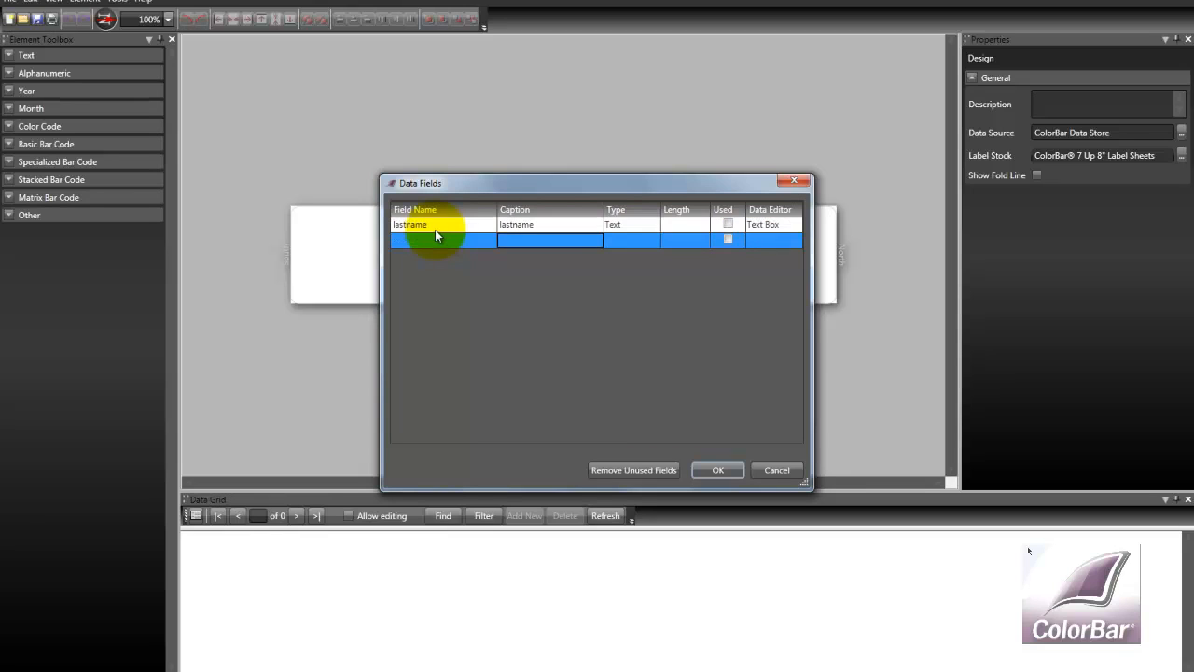
Add a second data field named firstname with the caption firstname and confirm the Data Fields dialog
{"action": "key", "text": "Left"}
{"action": "type", "text": "firs"}
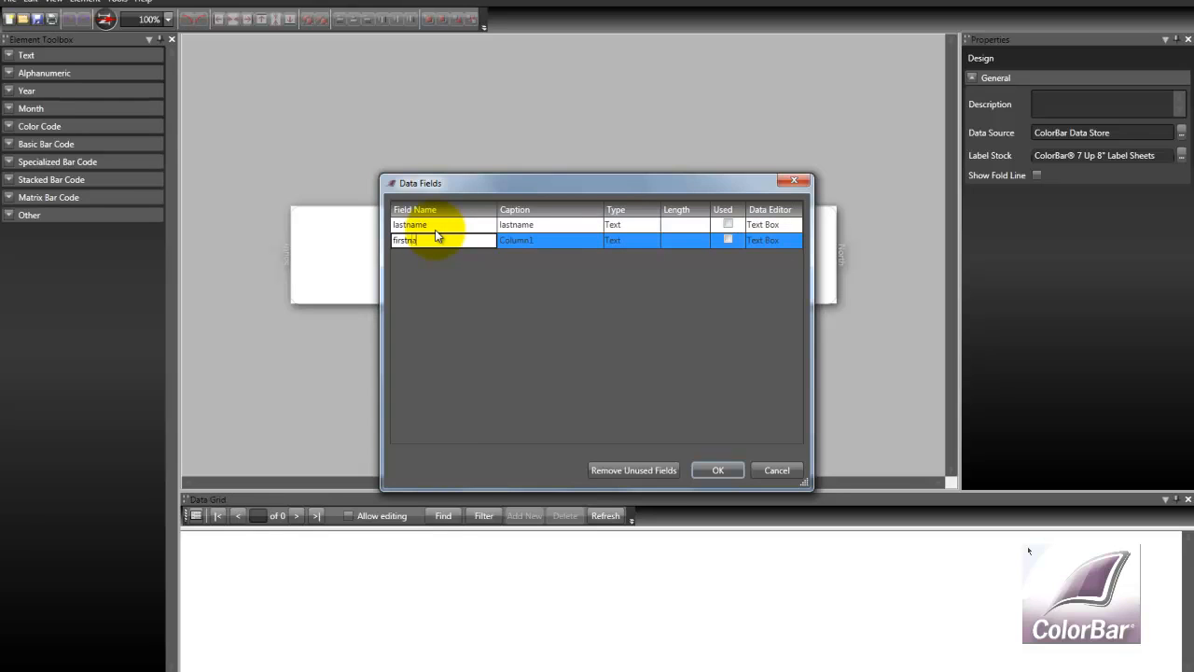
{"action": "key", "text": "Tab"}
{"action": "type", "text": "names"}
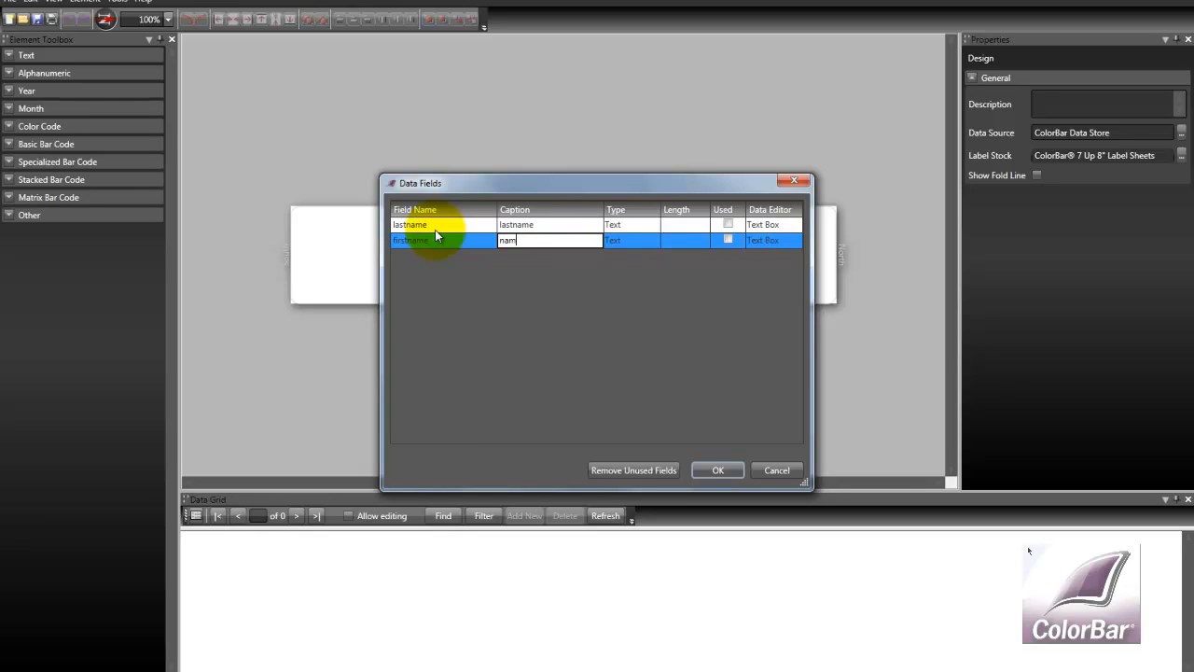
{"action": "key", "text": "BackSpace"}
{"action": "key", "text": "BackSpace"}
{"action": "key", "text": "BackSpace"}
{"action": "key", "text": "BackSpace"}
{"action": "key", "text": "BackSpace"}
{"action": "type", "text": "firstname"}
{"action": "left_click", "coordinate": [721, 466]}
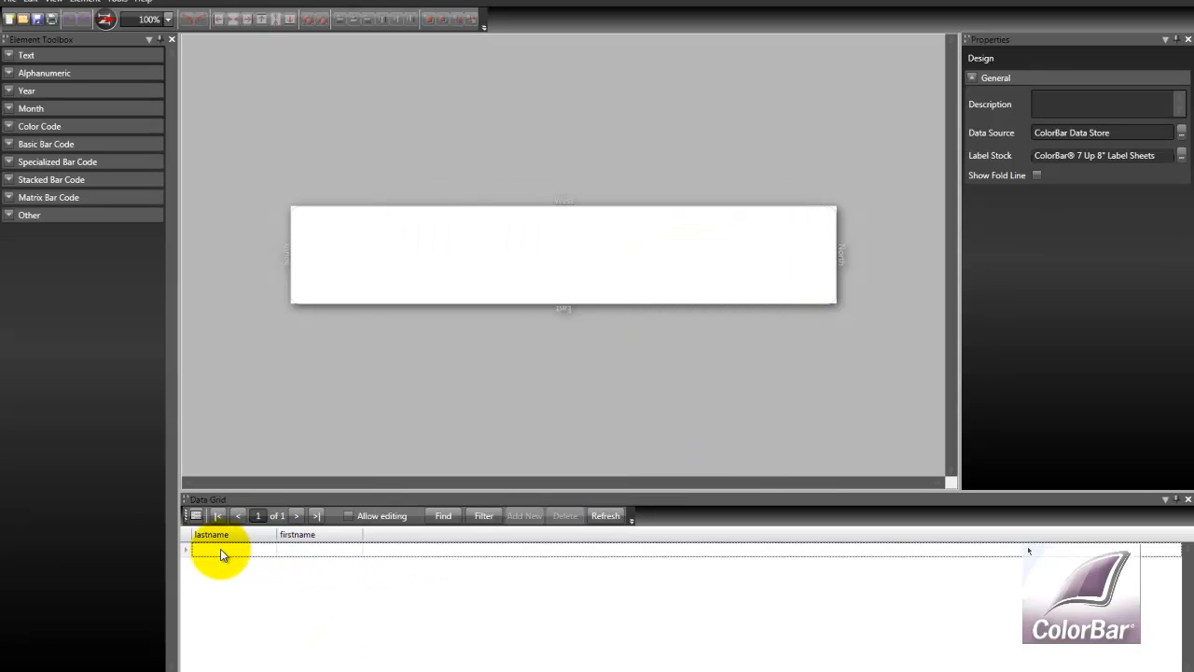
Allow editing in the data grid, enter a sample record's last and first name, then turn editing off
{"action": "left_click", "coordinate": [347, 518]}
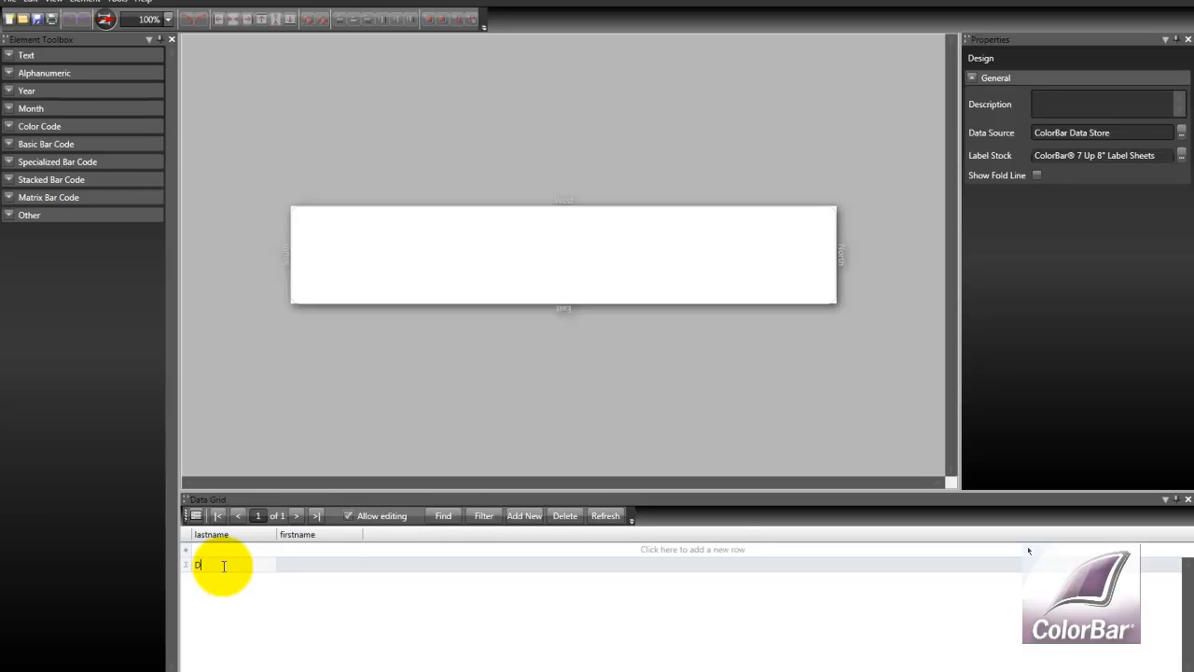
{"action": "key", "text": "Tab"}
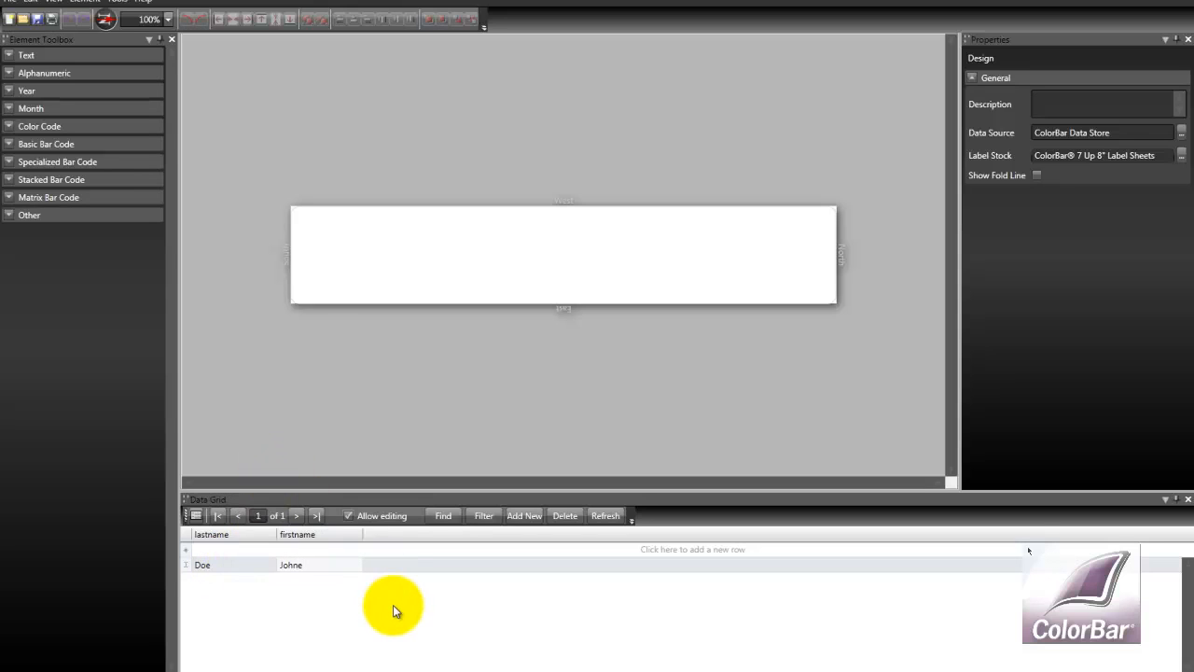
{"action": "key", "text": "BackSpace"}
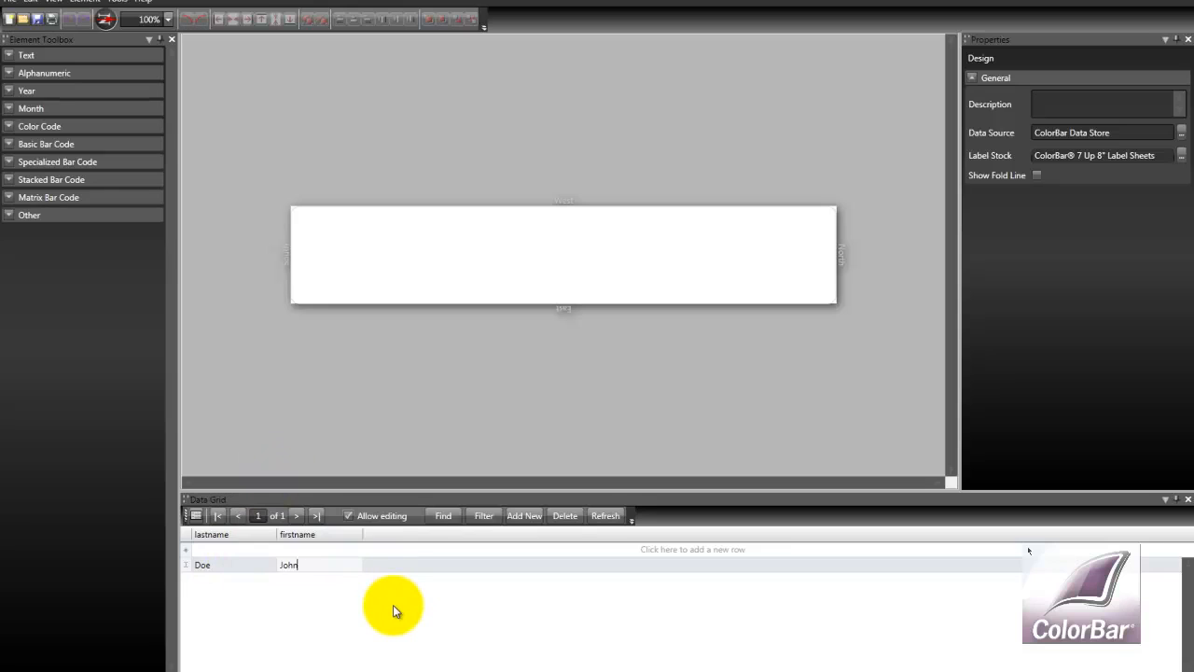
{"action": "left_click", "coordinate": [349, 515]}
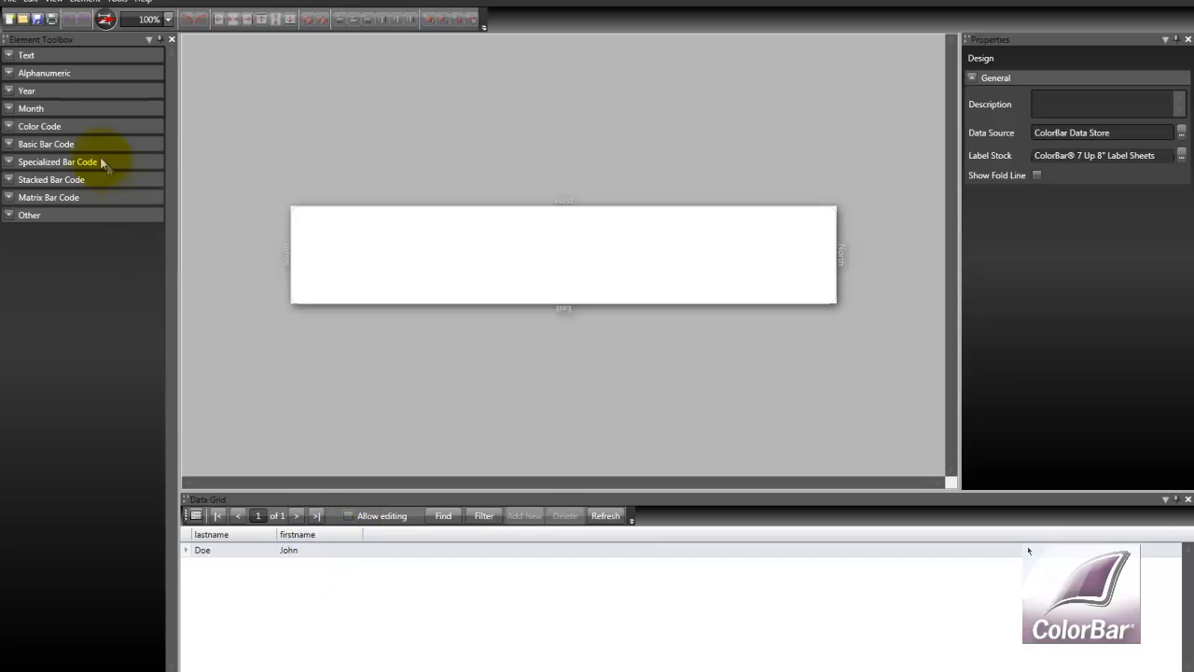
Place a DataFile color-code band from the Alphanumeric elements onto the label
{"action": "left_click", "coordinate": [11, 74]}
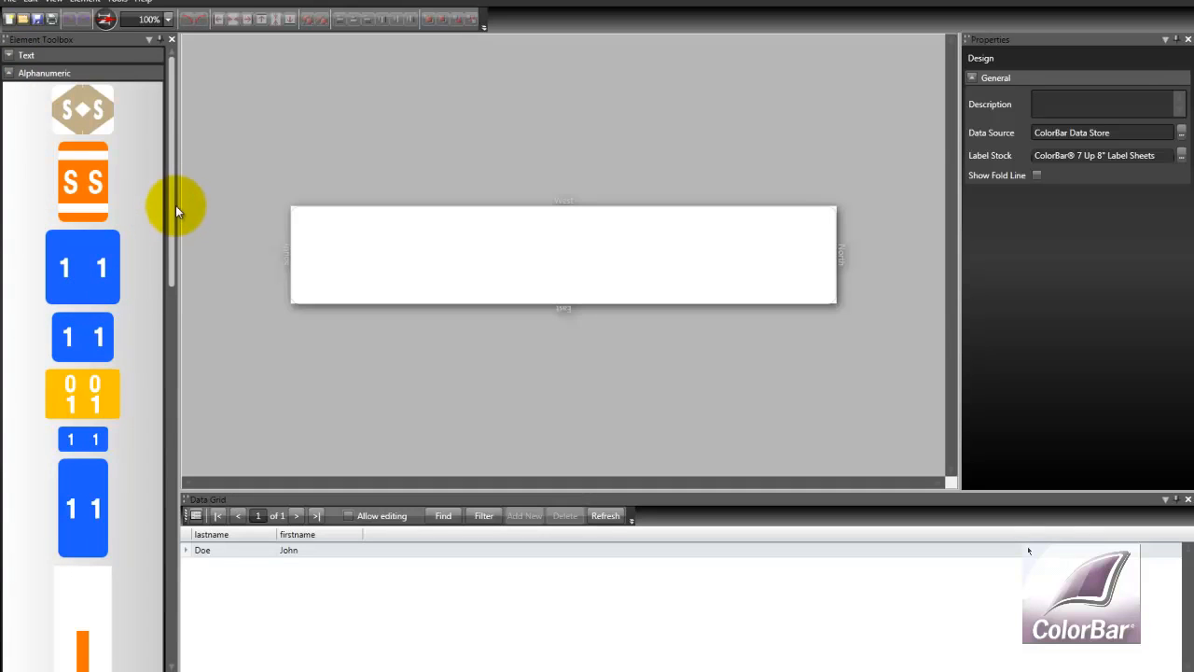
{"action": "left_click_drag", "start_coordinate": [173, 205], "coordinate": [180, 481]}
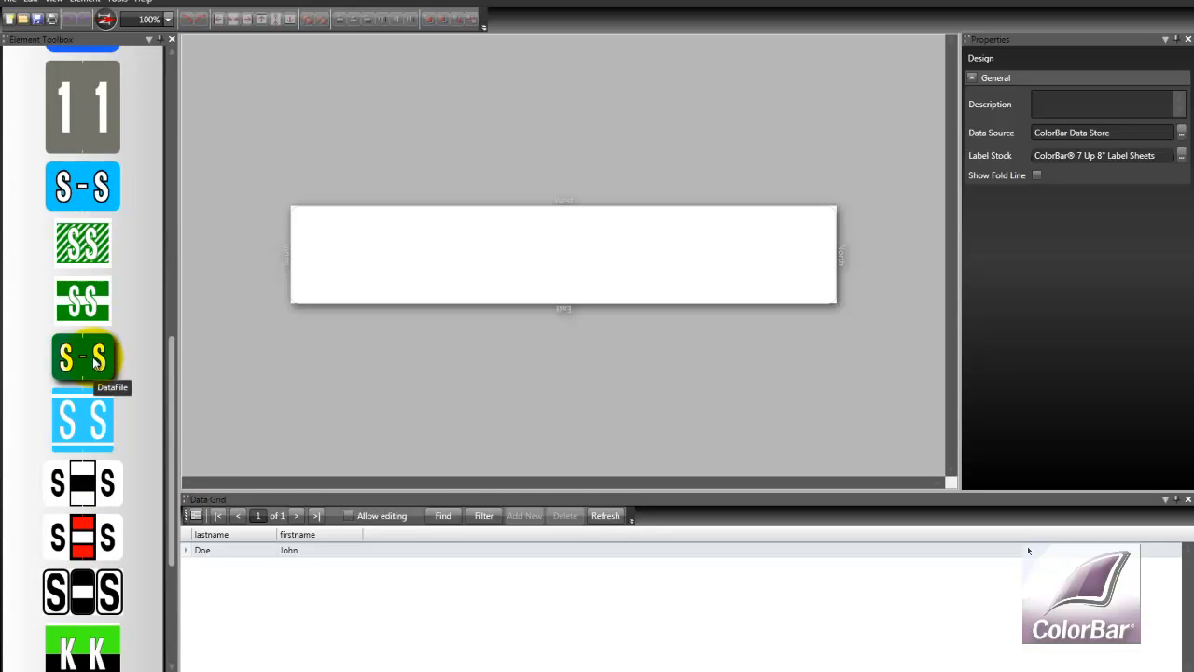
{"action": "left_click_drag", "start_coordinate": [96, 364], "coordinate": [377, 274]}
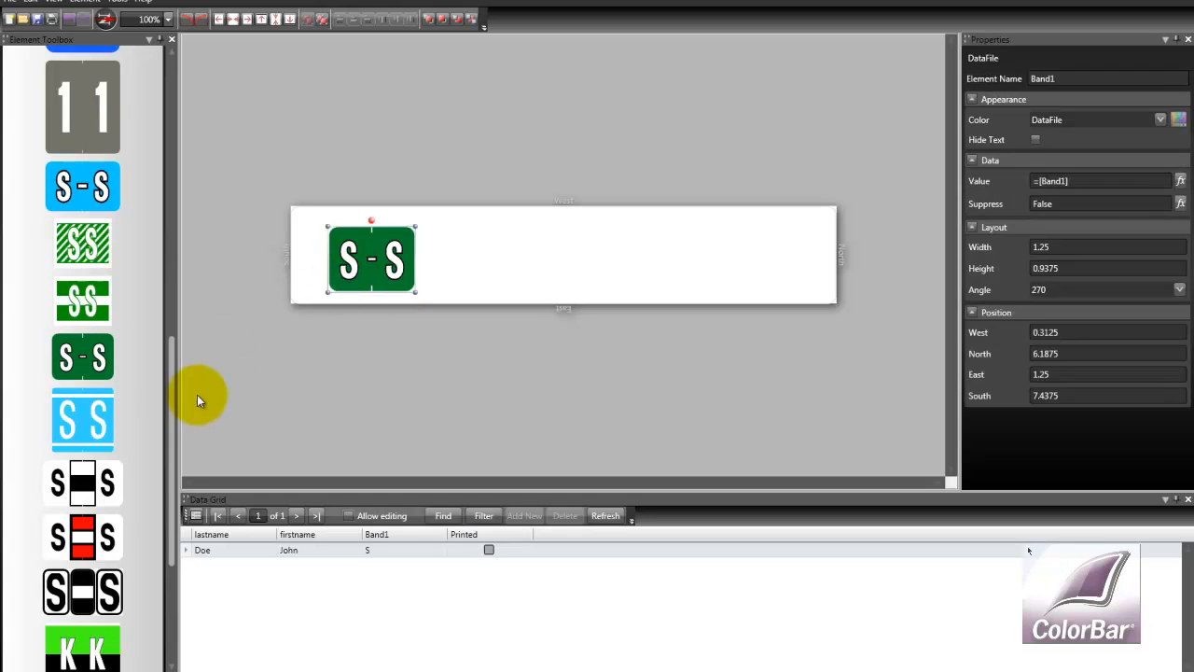
Rotate the band to angle 0 and align it to the label's edge
{"action": "left_click", "coordinate": [201, 24]}
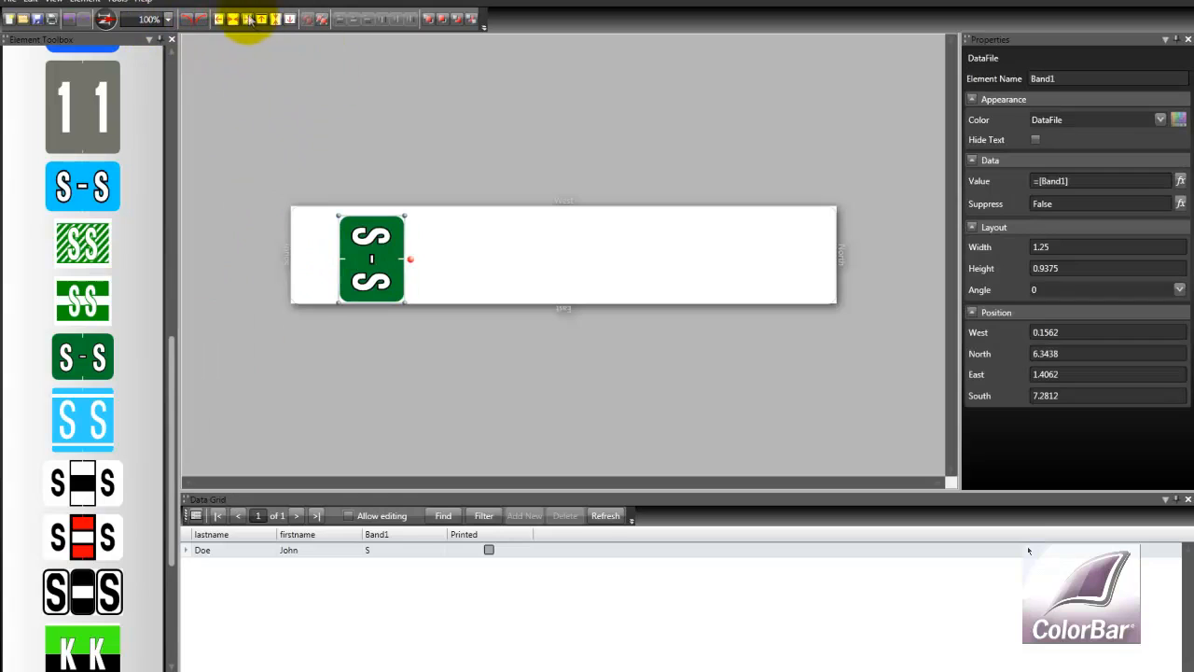
{"action": "left_click", "coordinate": [289, 20]}
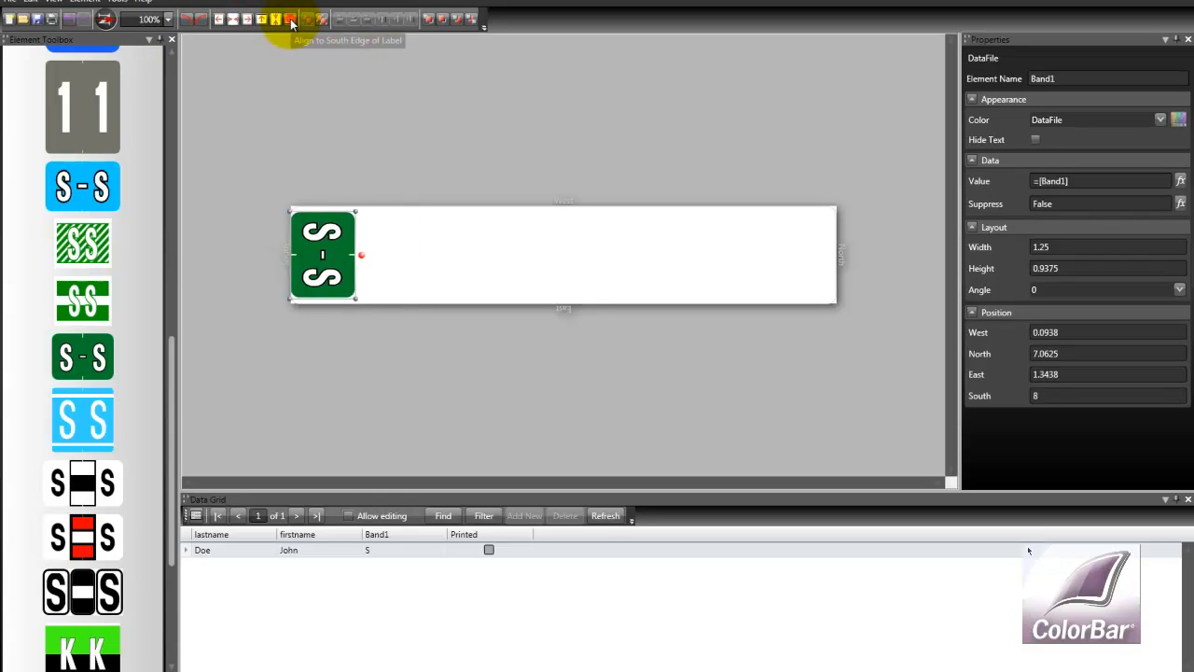
Set the band's value to Substring of the lastname field, starting at position 2 with length 1
{"action": "left_click", "coordinate": [1180, 183]}
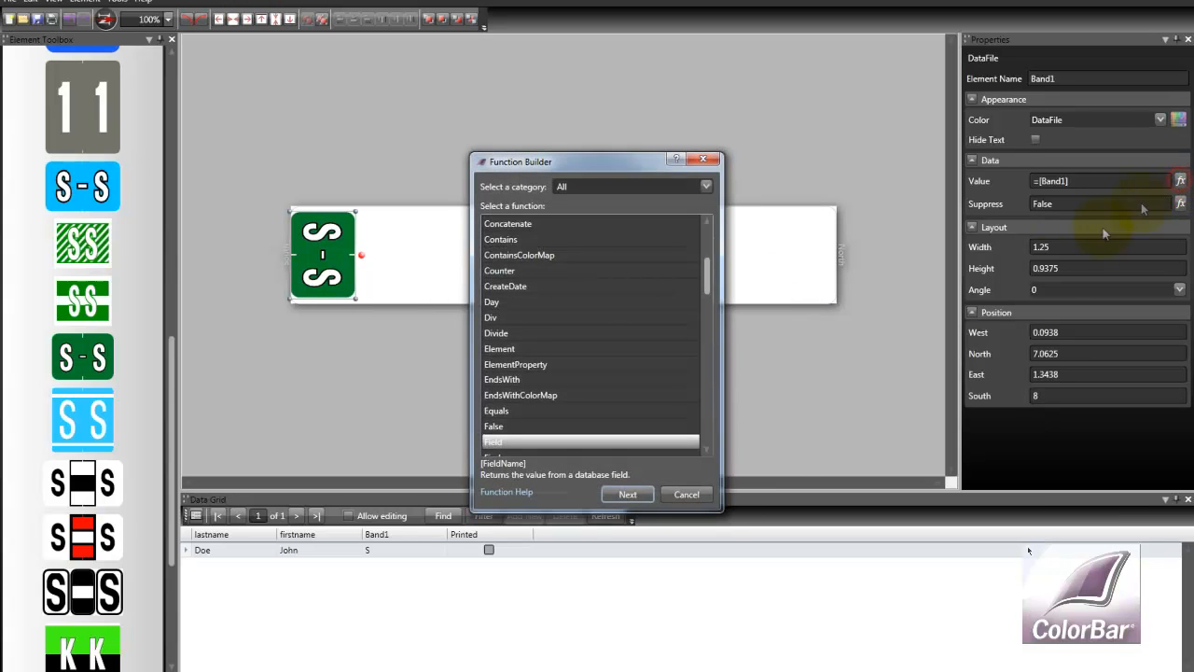
{"action": "left_click_drag", "start_coordinate": [708, 274], "coordinate": [715, 418]}
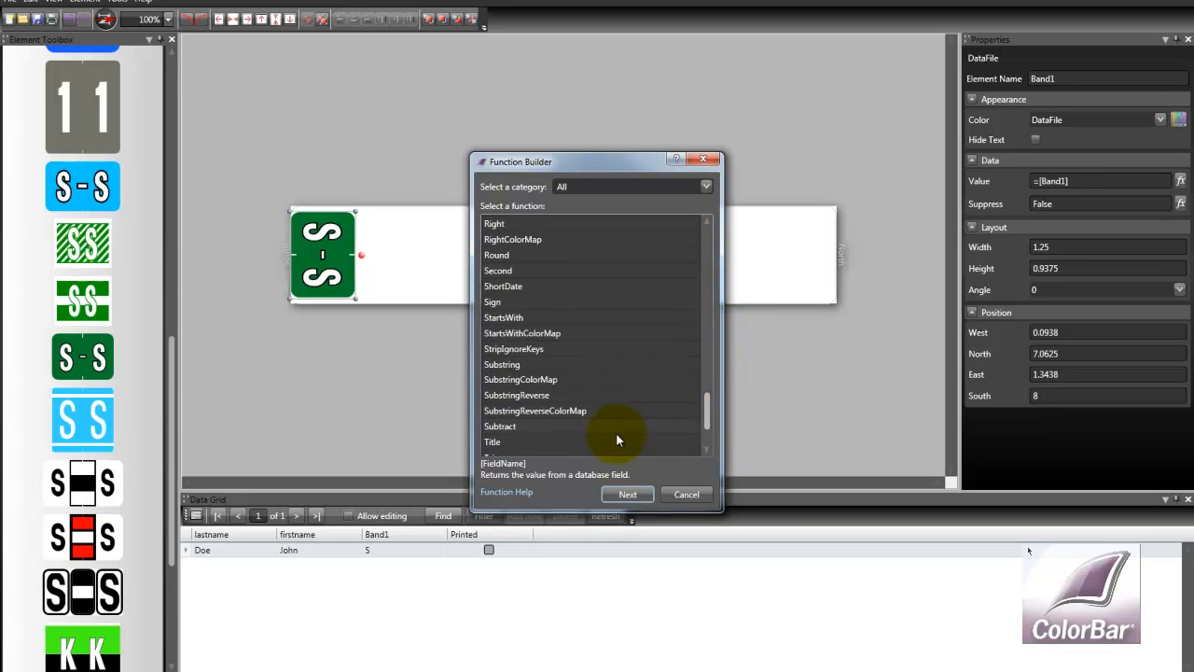
{"action": "left_click", "coordinate": [501, 365]}
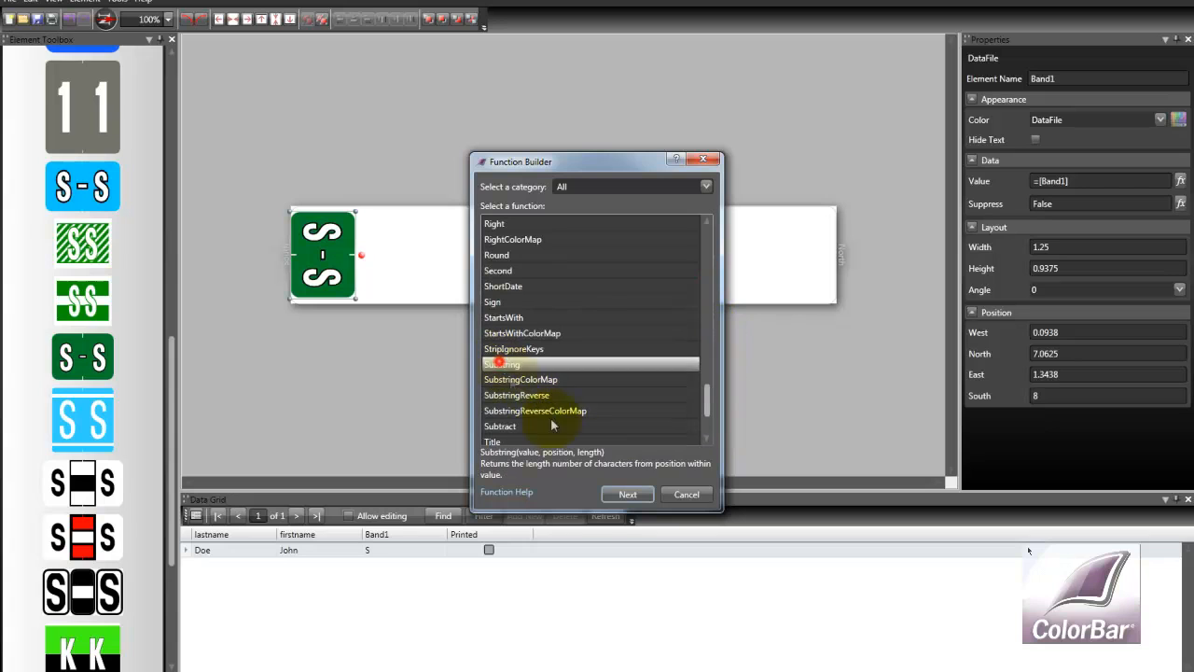
{"action": "left_click", "coordinate": [621, 495]}
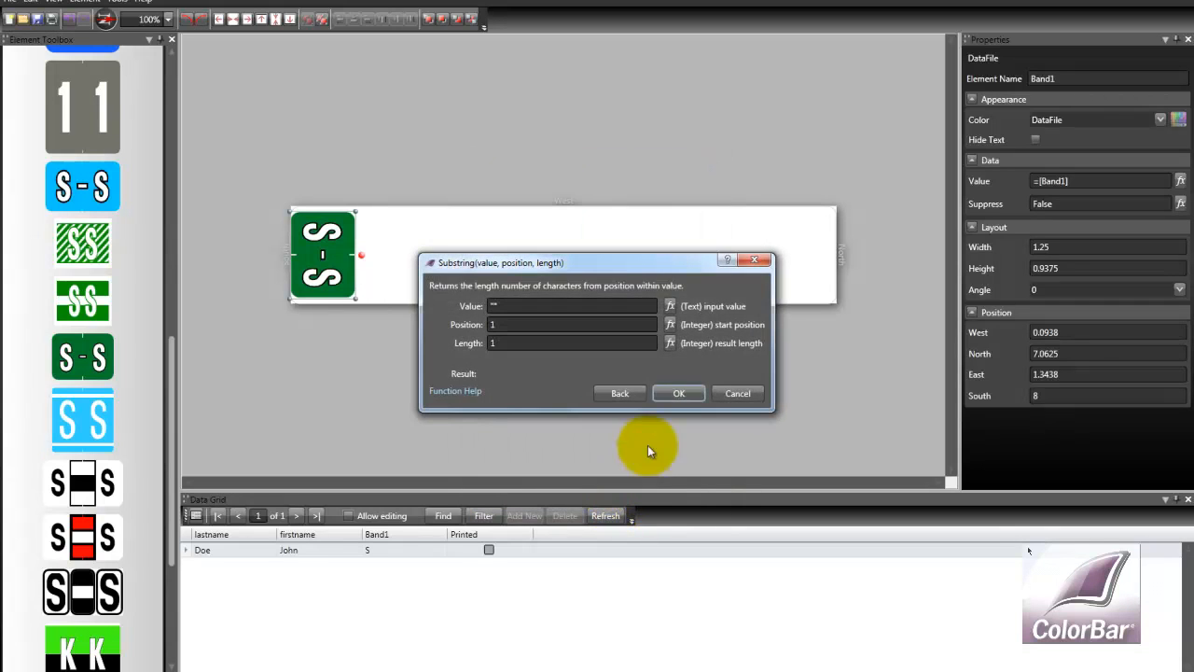
{"action": "left_click", "coordinate": [668, 306]}
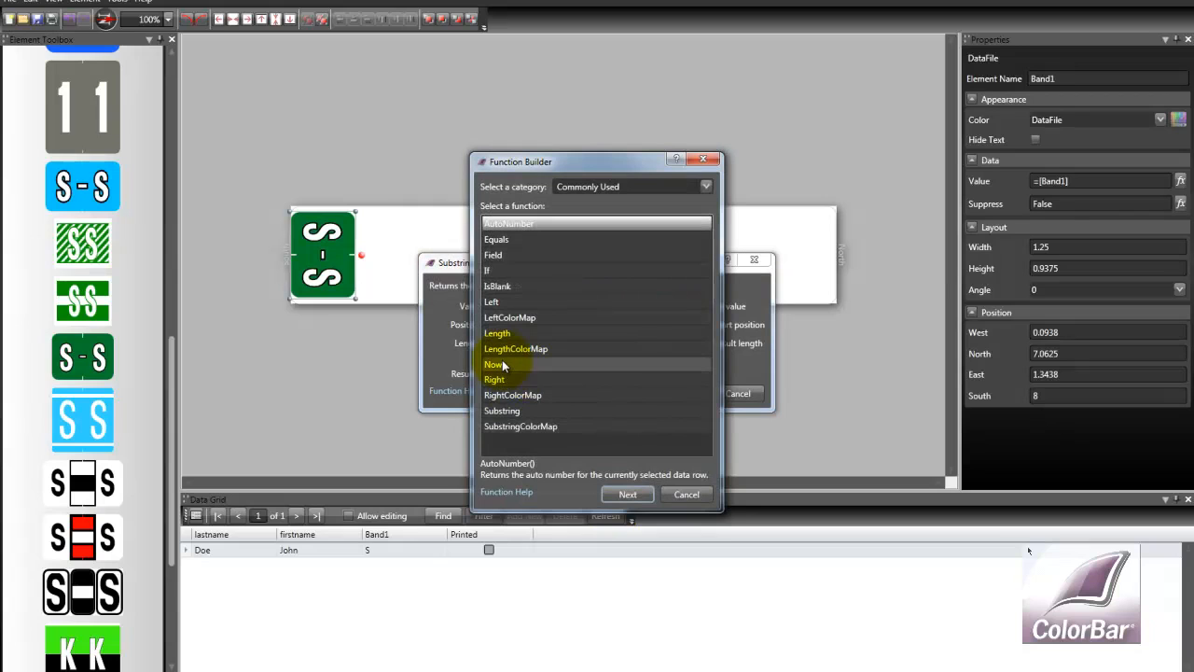
{"action": "left_click", "coordinate": [496, 256]}
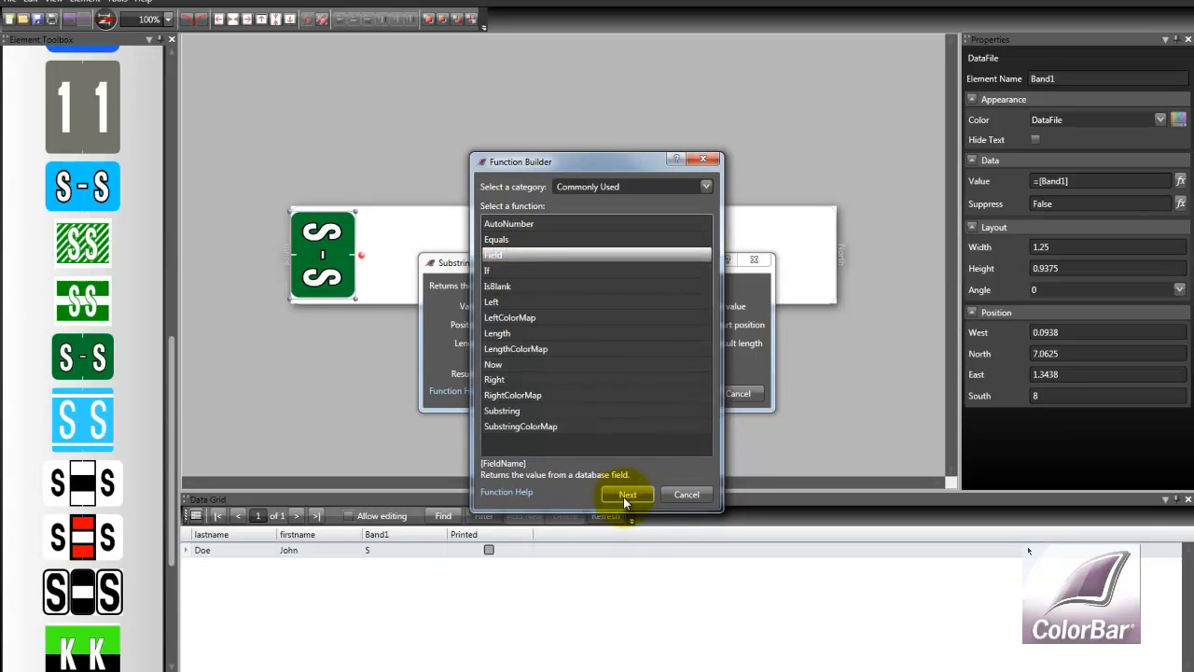
{"action": "left_click", "coordinate": [625, 494]}
{"action": "left_click", "coordinate": [644, 387]}
{"action": "left_click", "coordinate": [513, 325]}
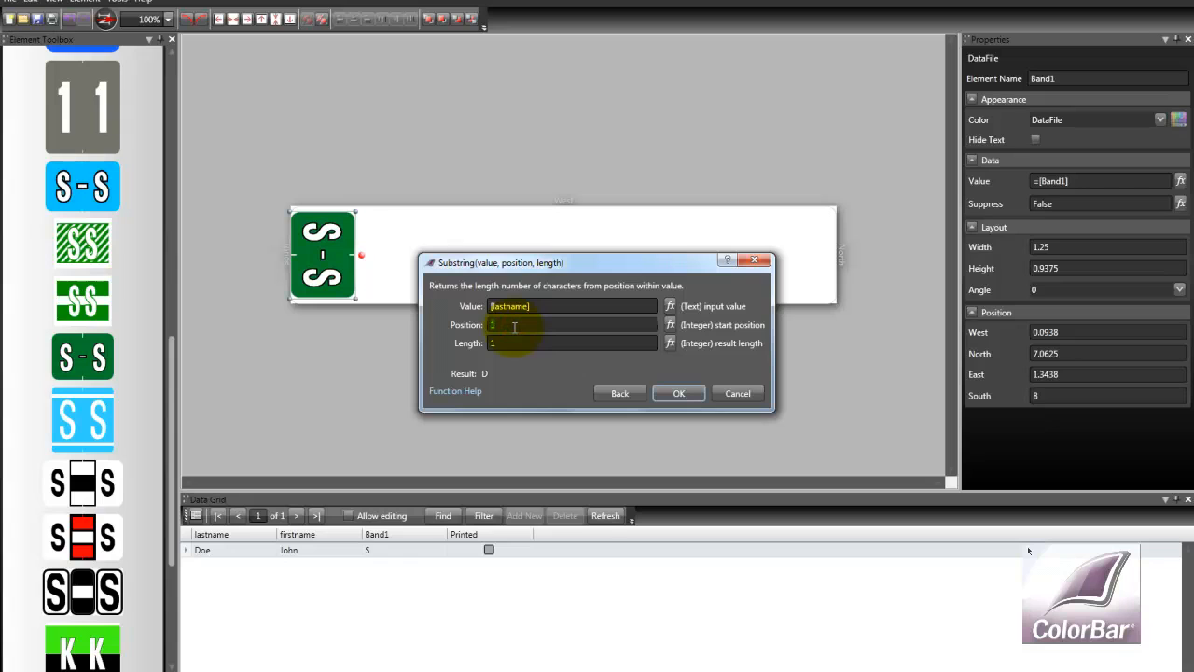
{"action": "type", "text": "2"}
{"action": "key", "text": "Return"}
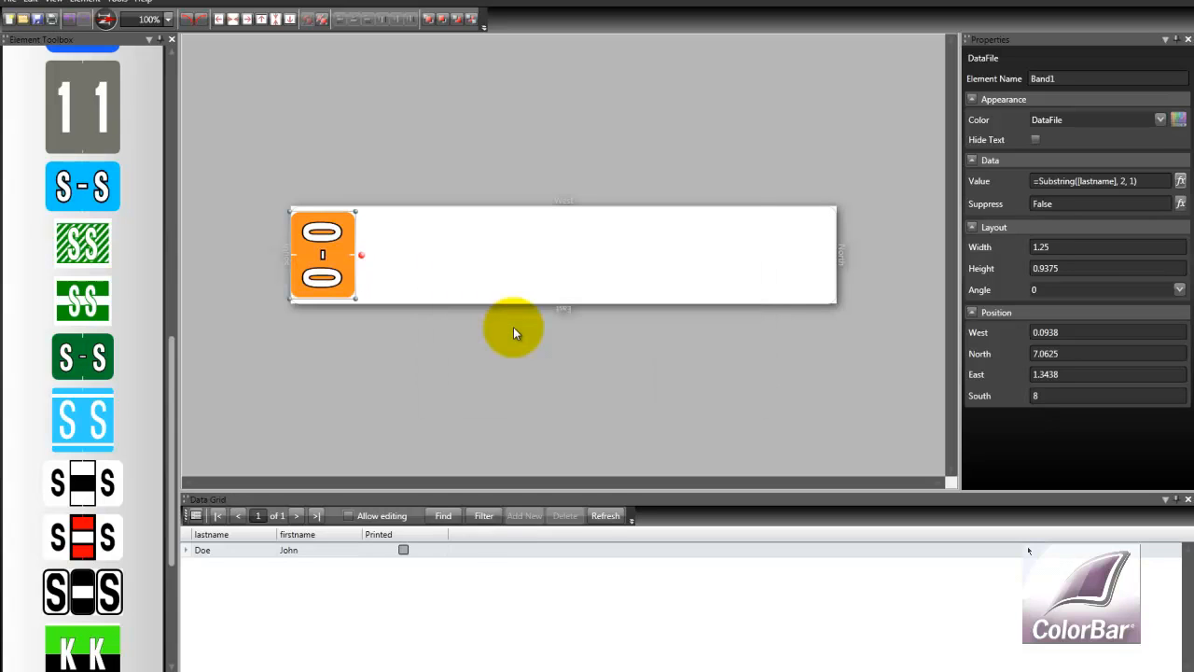
Duplicate the band, move the copy beside the original, and align it with the first band
{"action": "right_click", "coordinate": [334, 249]}
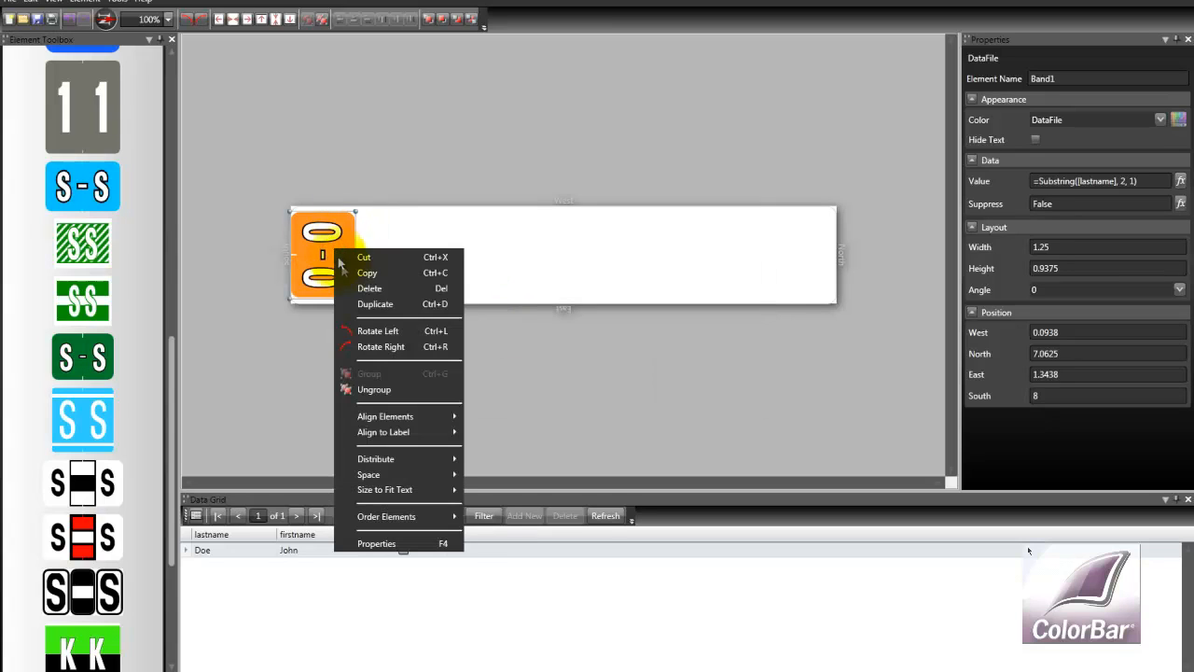
{"action": "left_click", "coordinate": [368, 305]}
{"action": "left_click_drag", "start_coordinate": [338, 275], "coordinate": [393, 278]}
{"action": "left_click", "coordinate": [233, 21]}
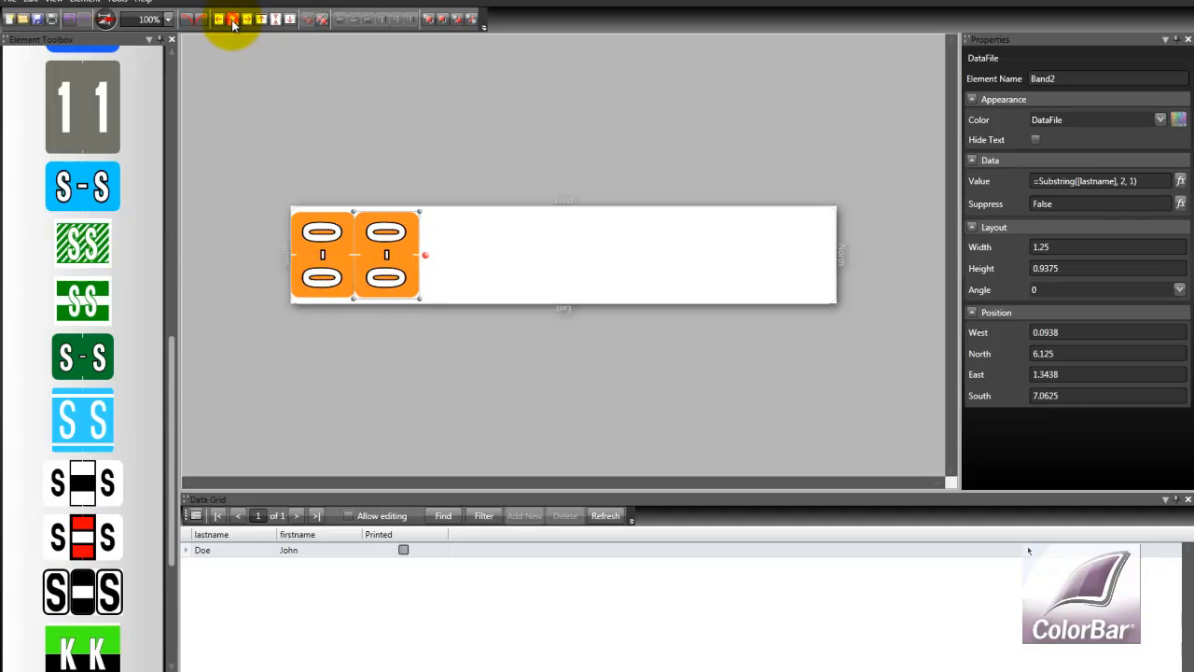
Change the copy's Substring start position to 1
{"action": "left_click", "coordinate": [1124, 180]}
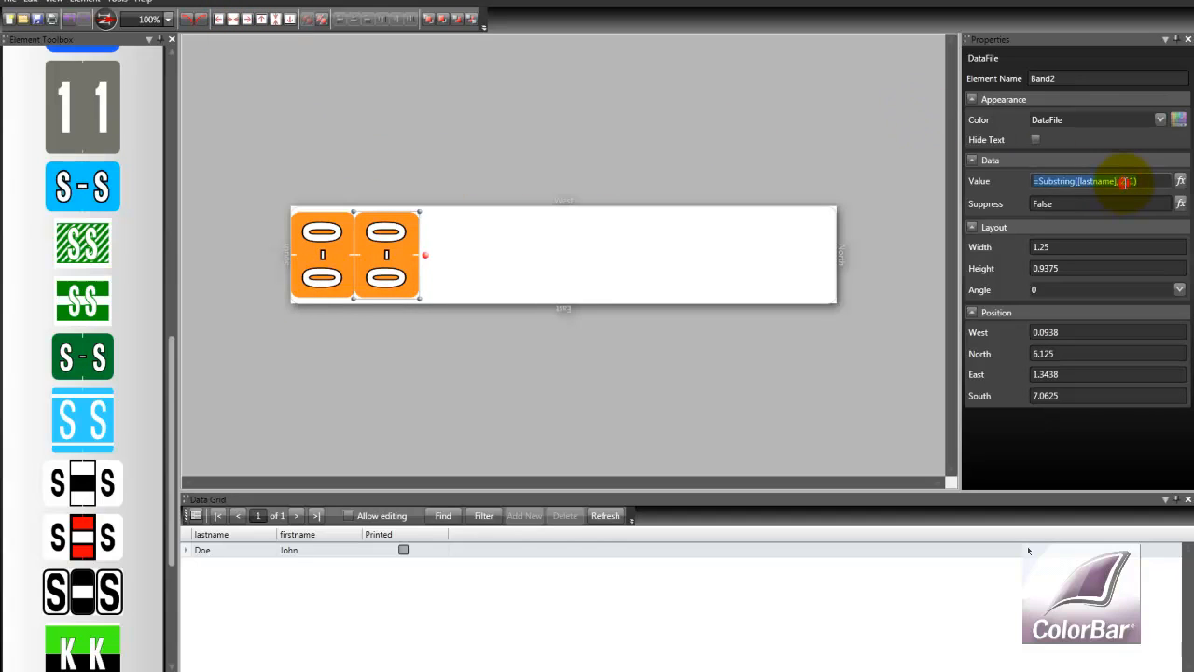
{"action": "left_click", "coordinate": [1124, 180]}
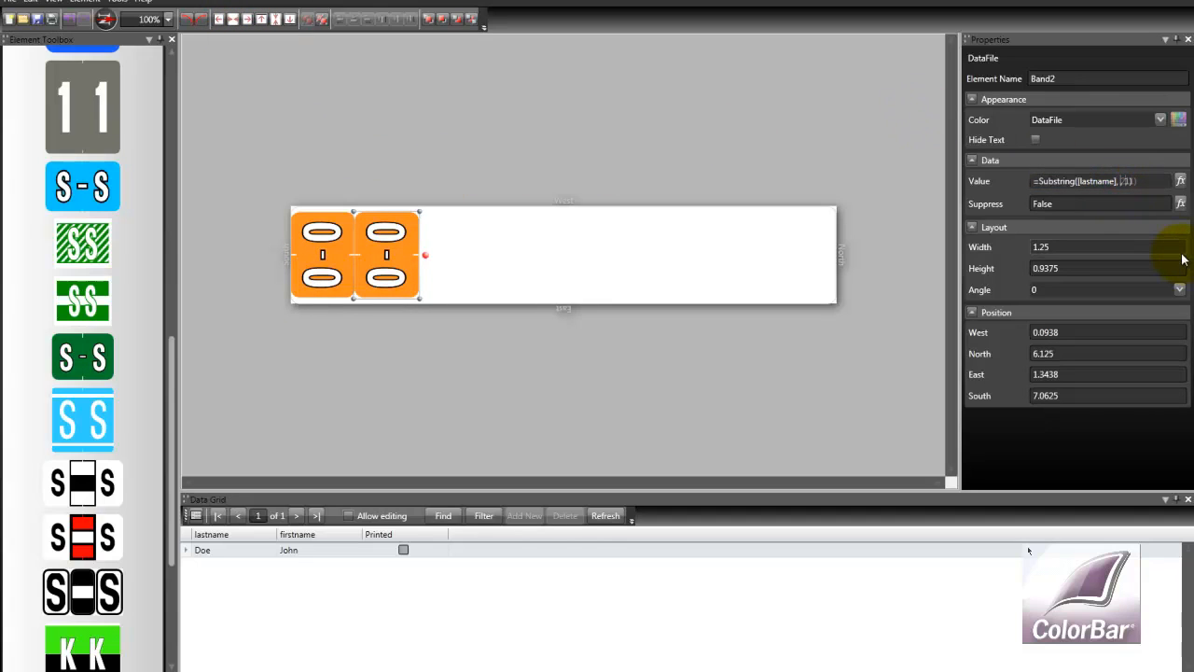
{"action": "type", "text": "1"}
{"action": "left_click", "coordinate": [1165, 249]}
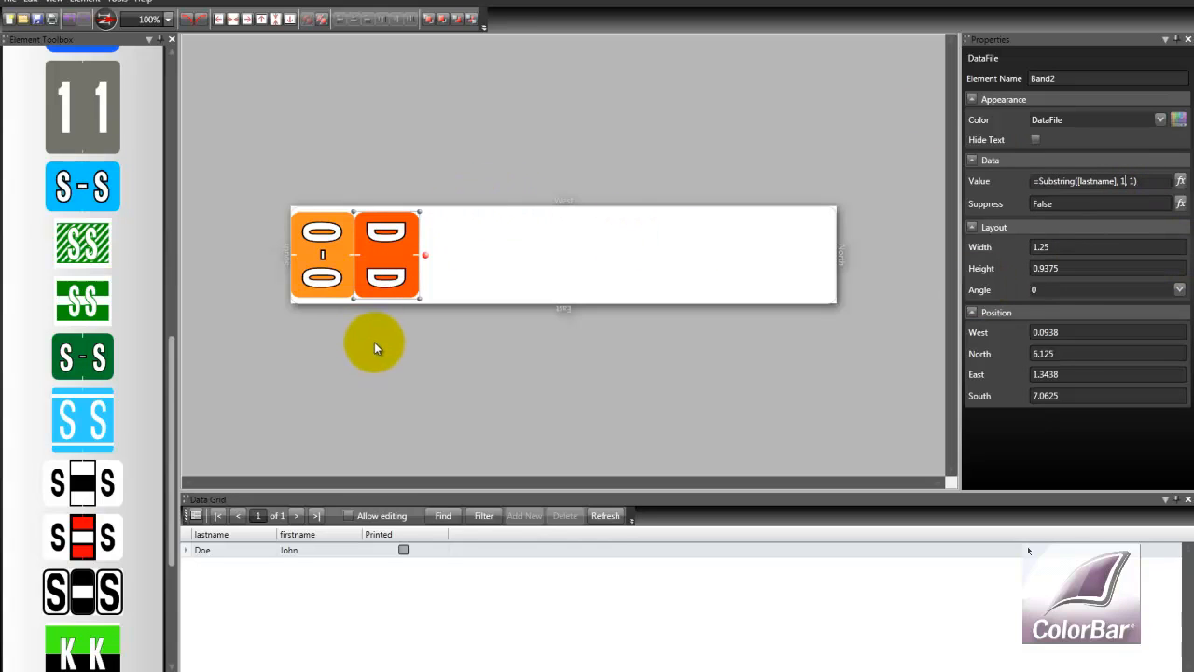
Add a Text Line element to the label to the right of the two bands
{"action": "left_click", "coordinate": [169, 436]}
{"action": "left_click_drag", "start_coordinate": [174, 408], "coordinate": [173, 90]}
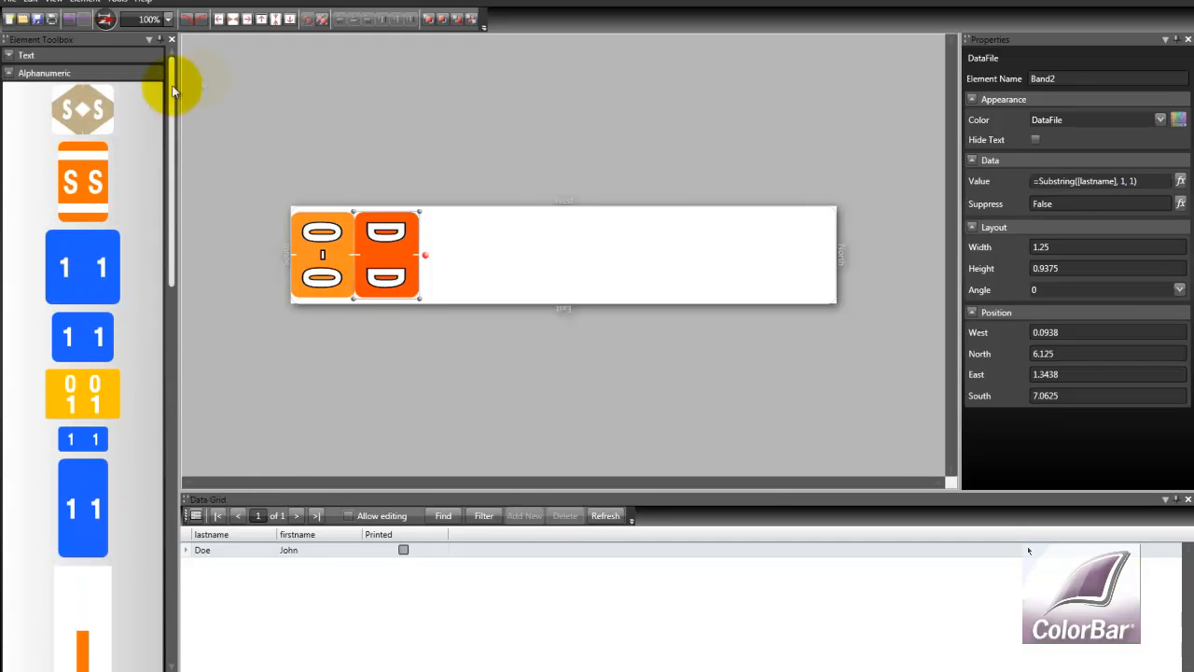
{"action": "left_click", "coordinate": [12, 73]}
{"action": "left_click", "coordinate": [11, 56]}
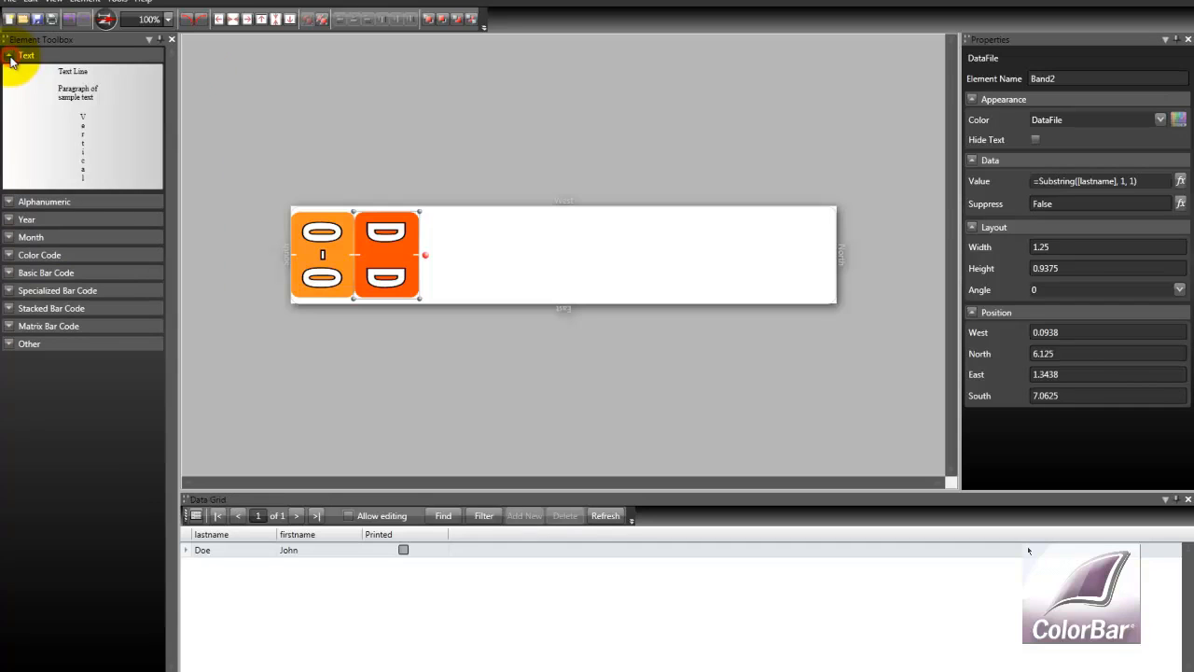
{"action": "left_click_drag", "start_coordinate": [63, 74], "coordinate": [516, 226]}
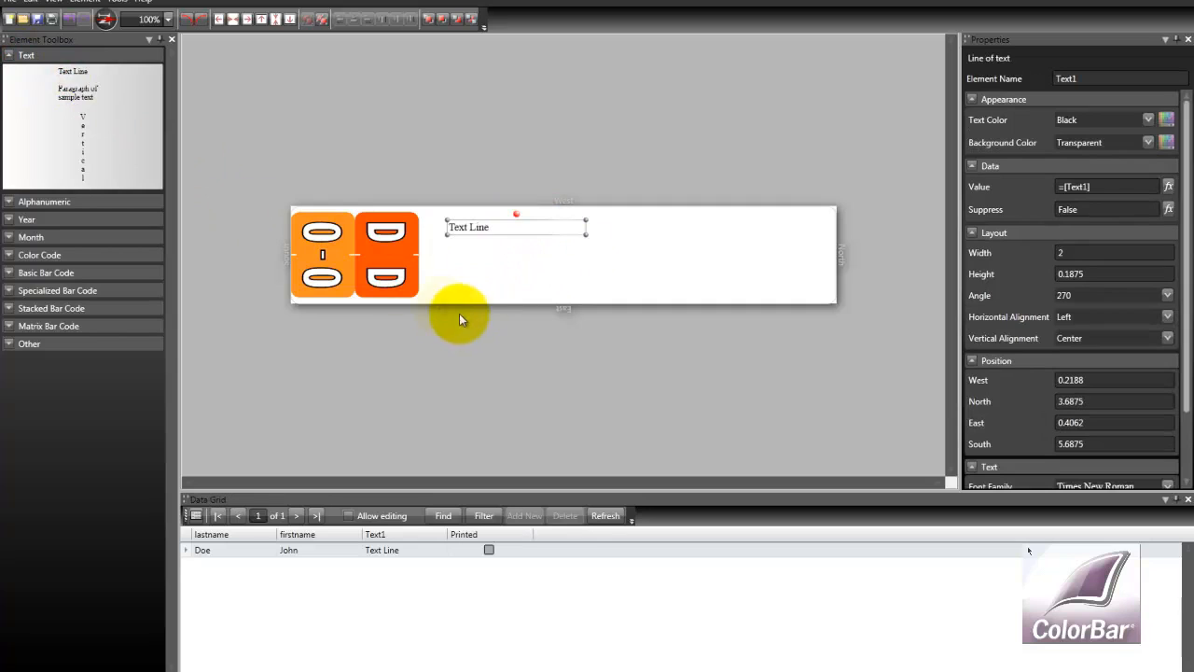
Open the Function Builder for the text line's value, choose Concatenate, and set Text1 to the lastname field
{"action": "left_click", "coordinate": [12, 56]}
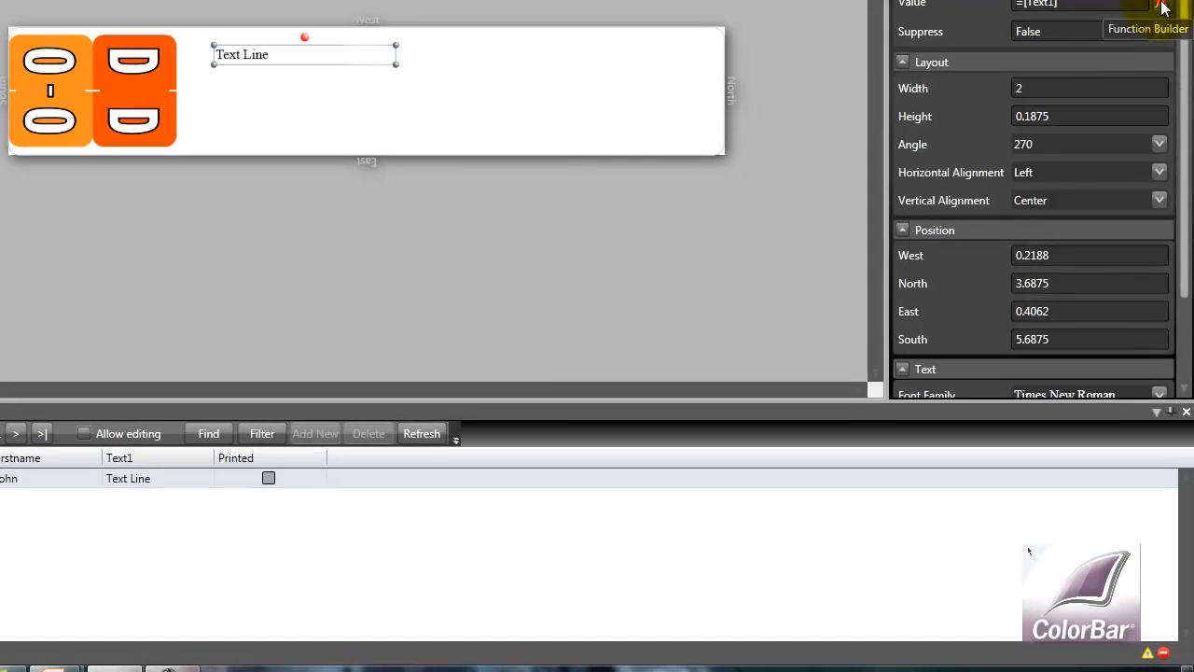
{"action": "left_click", "coordinate": [1168, 186]}
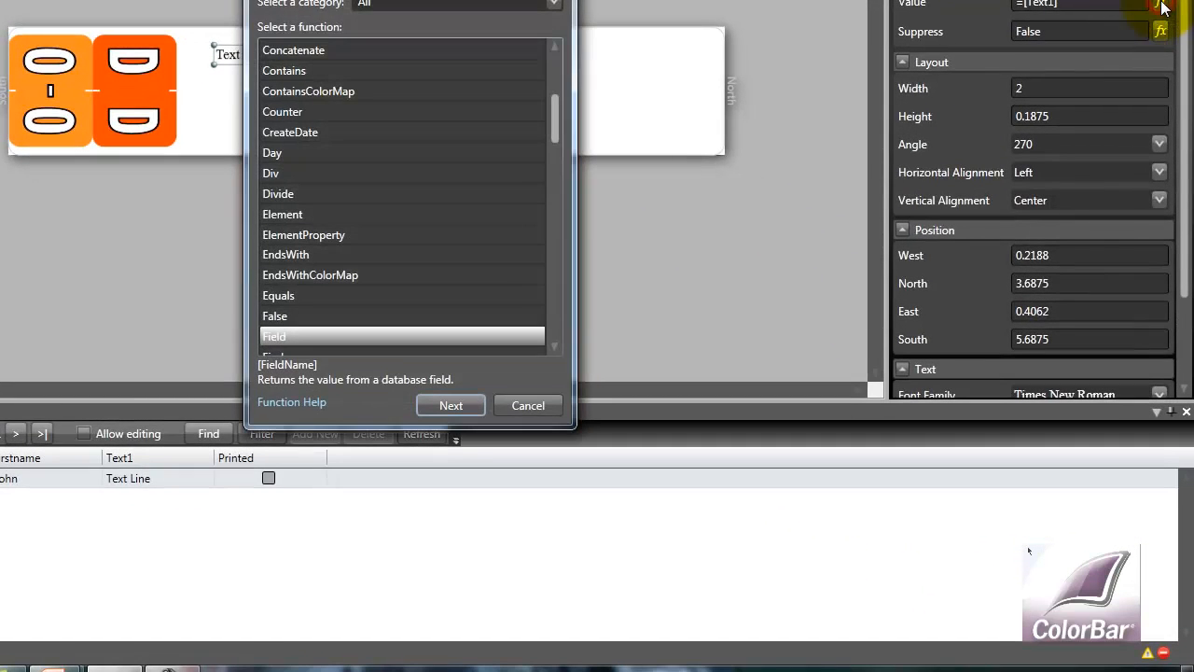
{"action": "left_click", "coordinate": [311, 50]}
{"action": "left_click", "coordinate": [455, 405]}
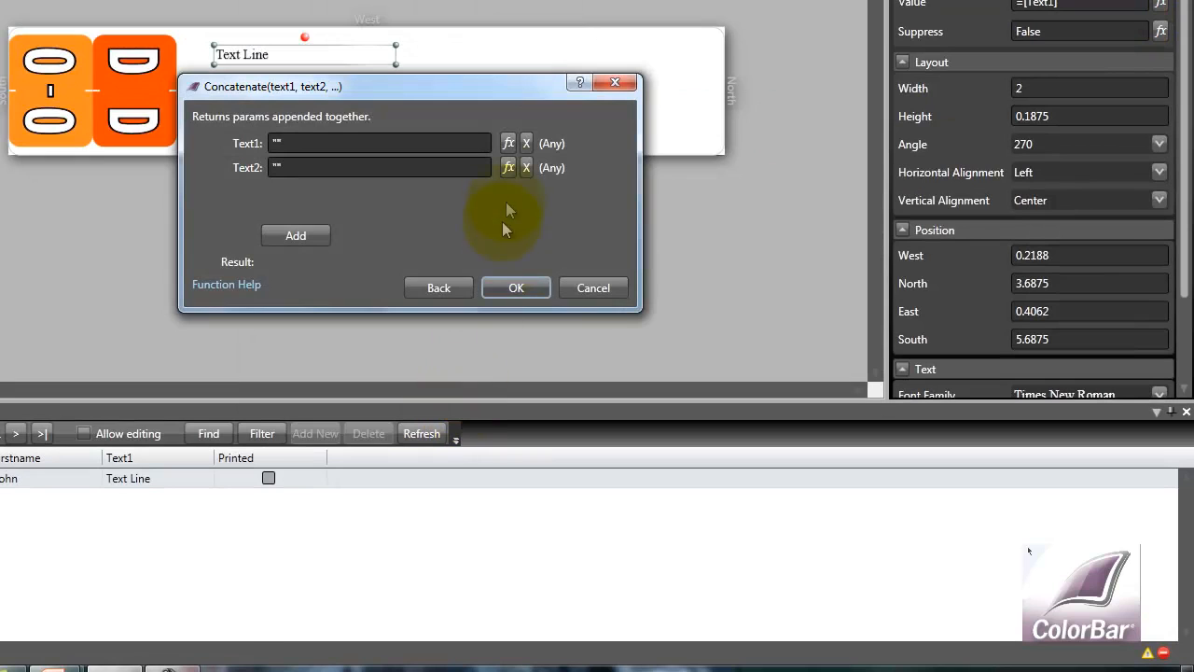
{"action": "left_click", "coordinate": [508, 142]}
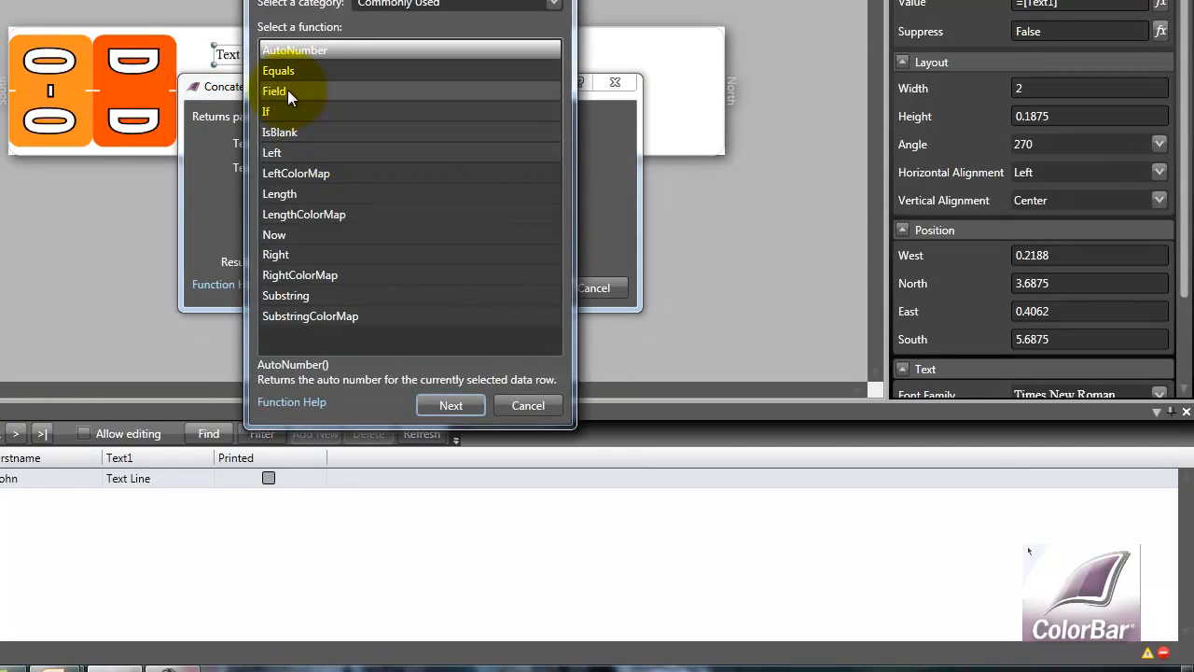
{"action": "left_click", "coordinate": [287, 91]}
{"action": "left_click", "coordinate": [448, 404]}
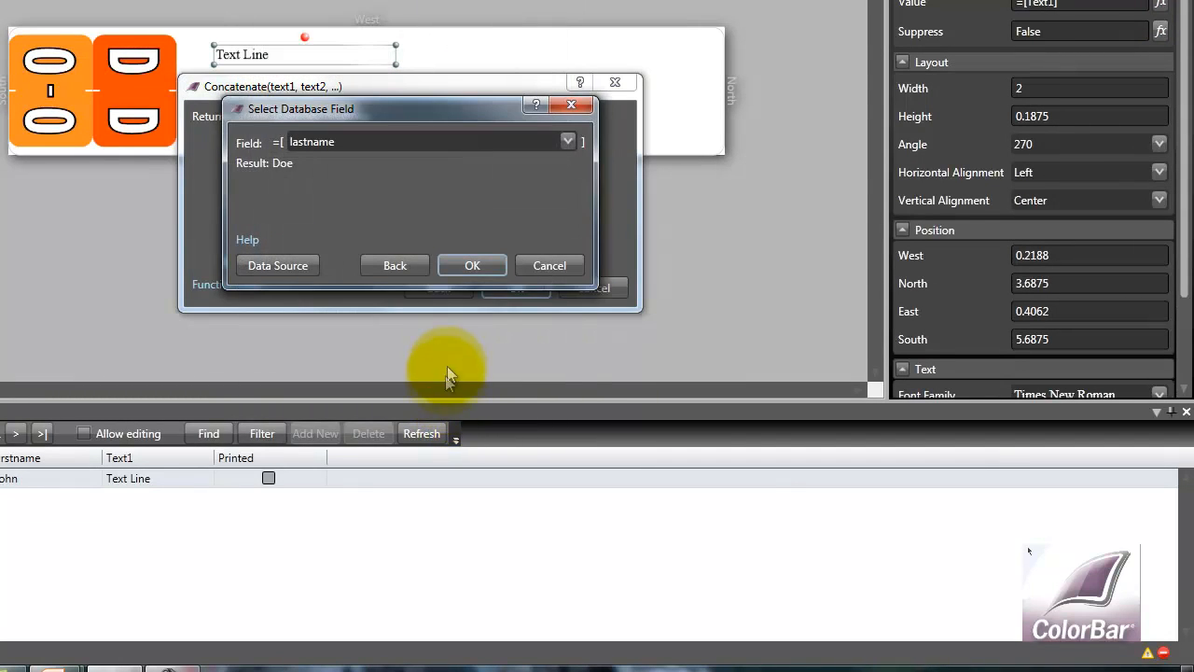
{"action": "left_click", "coordinate": [476, 265]}
Enter ", " as the Concatenate function's Text2 and add a third parameter
{"action": "left_click", "coordinate": [302, 166]}
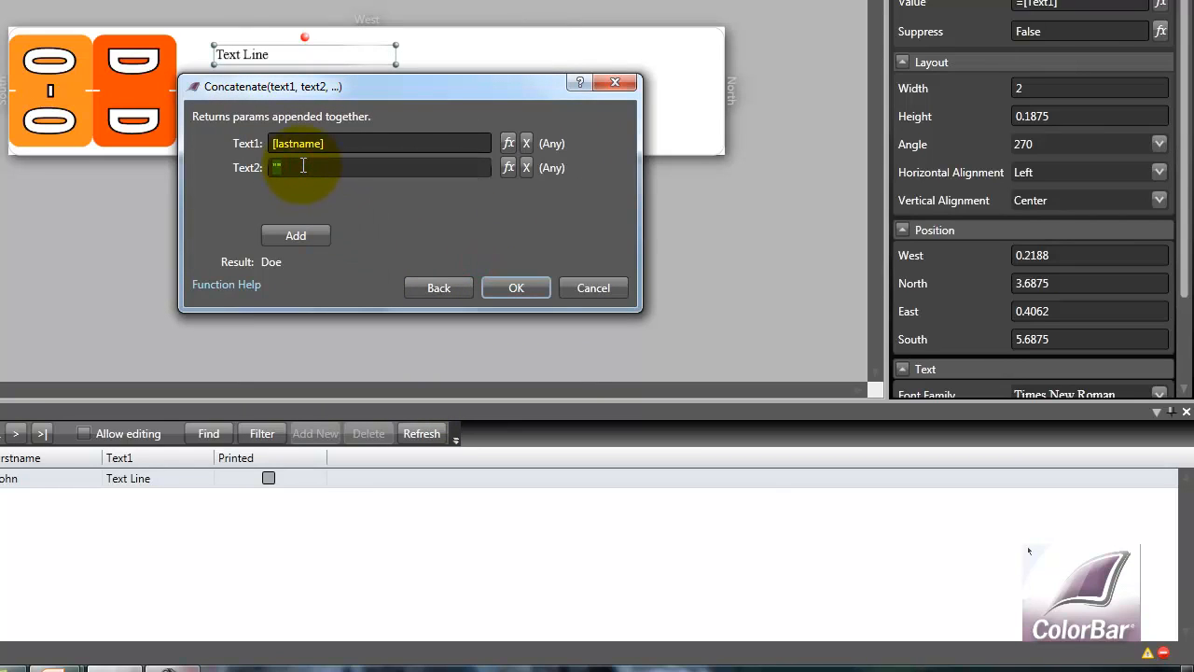
{"action": "type", "text": "\""}
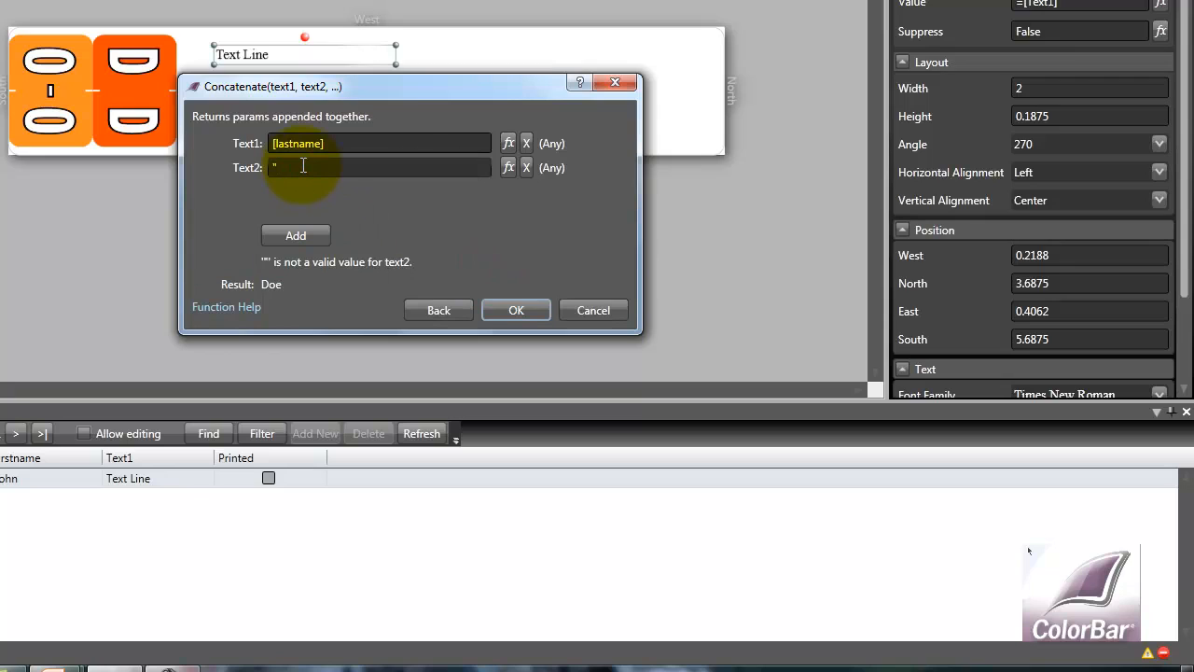
{"action": "type", "text": ", \""}
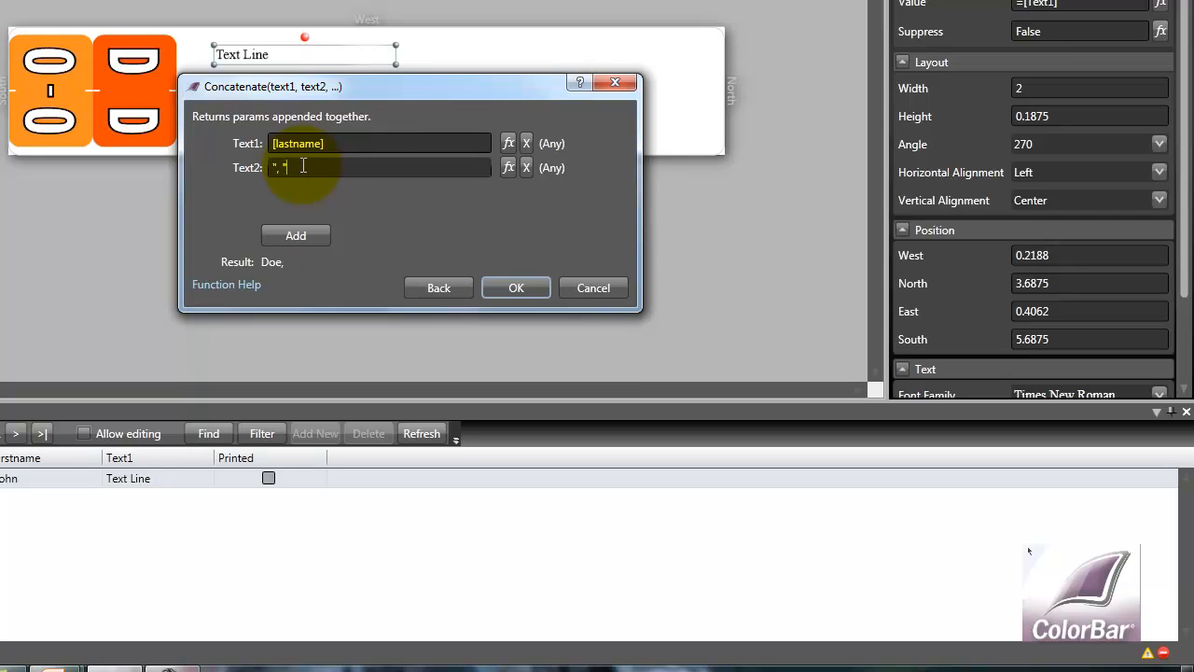
{"action": "left_click", "coordinate": [288, 237]}
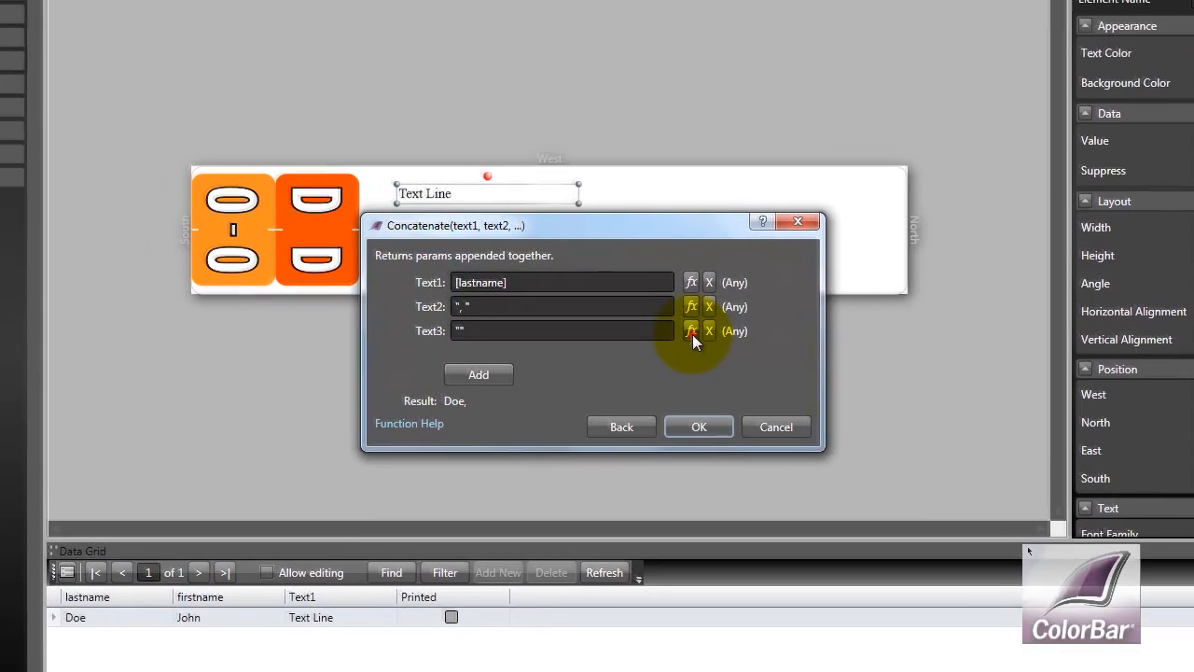
Set Text3 to the firstname field and confirm the Concatenate function for the text line
{"action": "left_click", "coordinate": [691, 331]}
{"action": "left_click", "coordinate": [455, 235]}
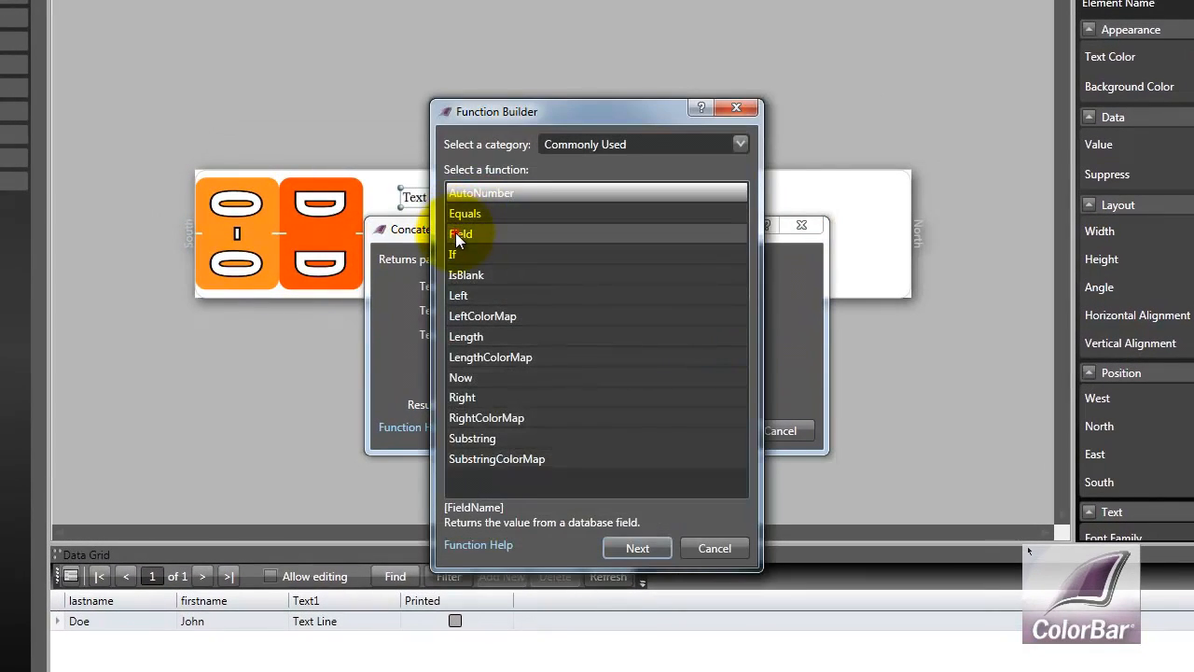
{"action": "left_click", "coordinate": [645, 548]}
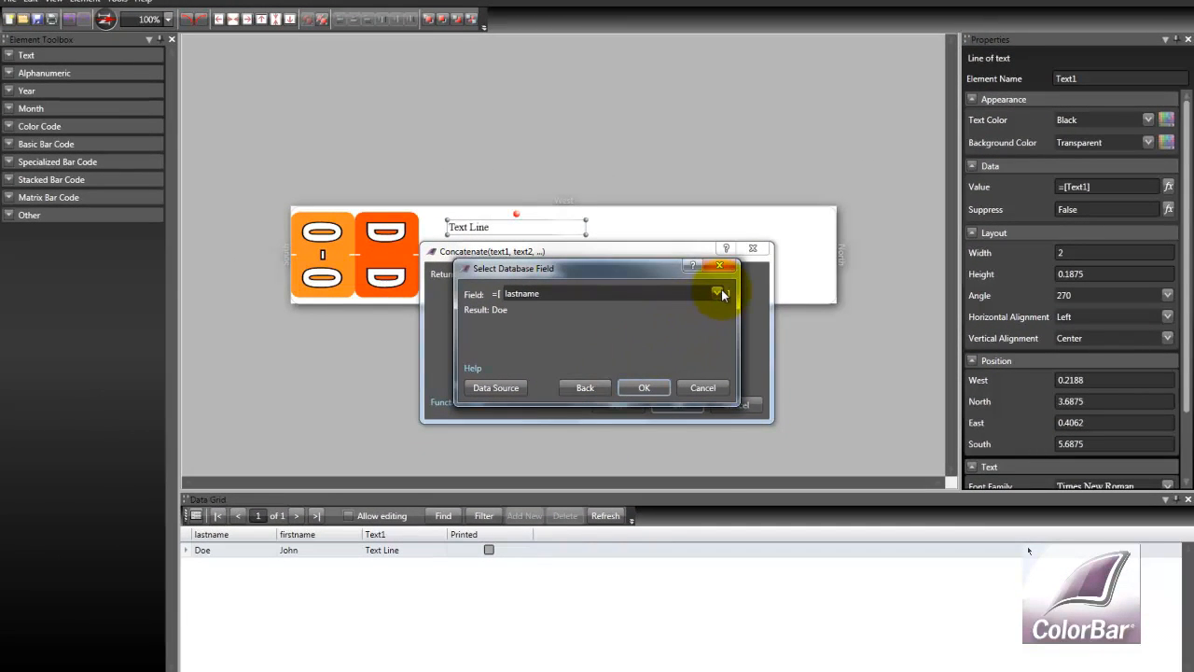
{"action": "left_click", "coordinate": [750, 285]}
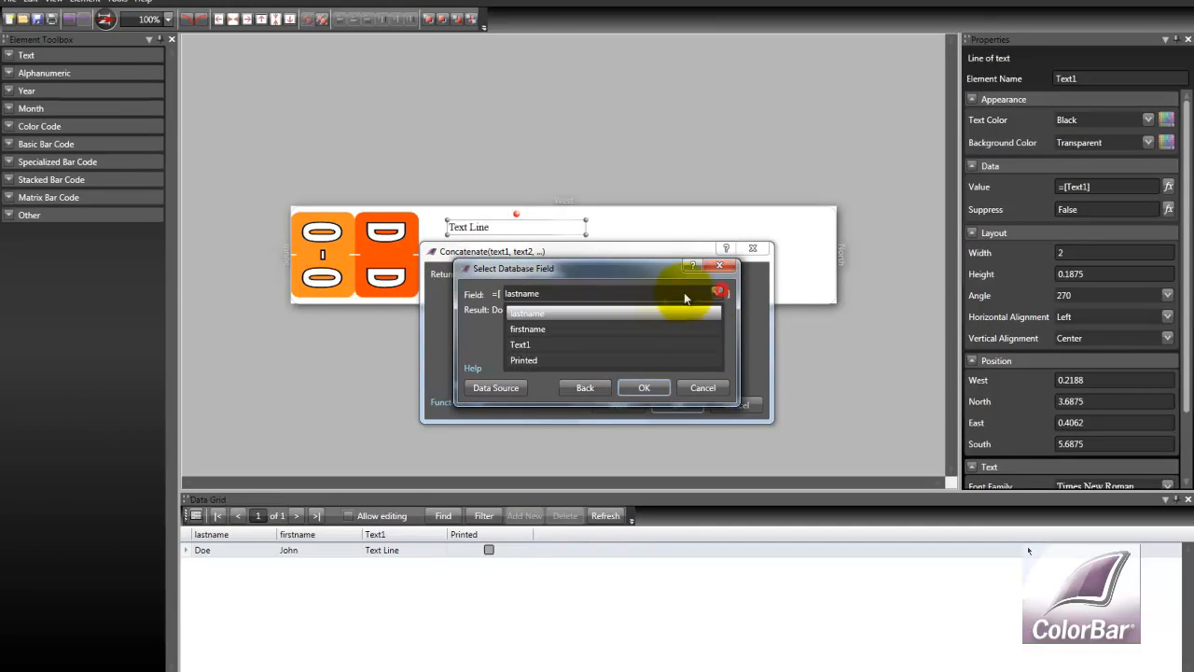
{"action": "left_click", "coordinate": [545, 329]}
{"action": "left_click", "coordinate": [638, 388]}
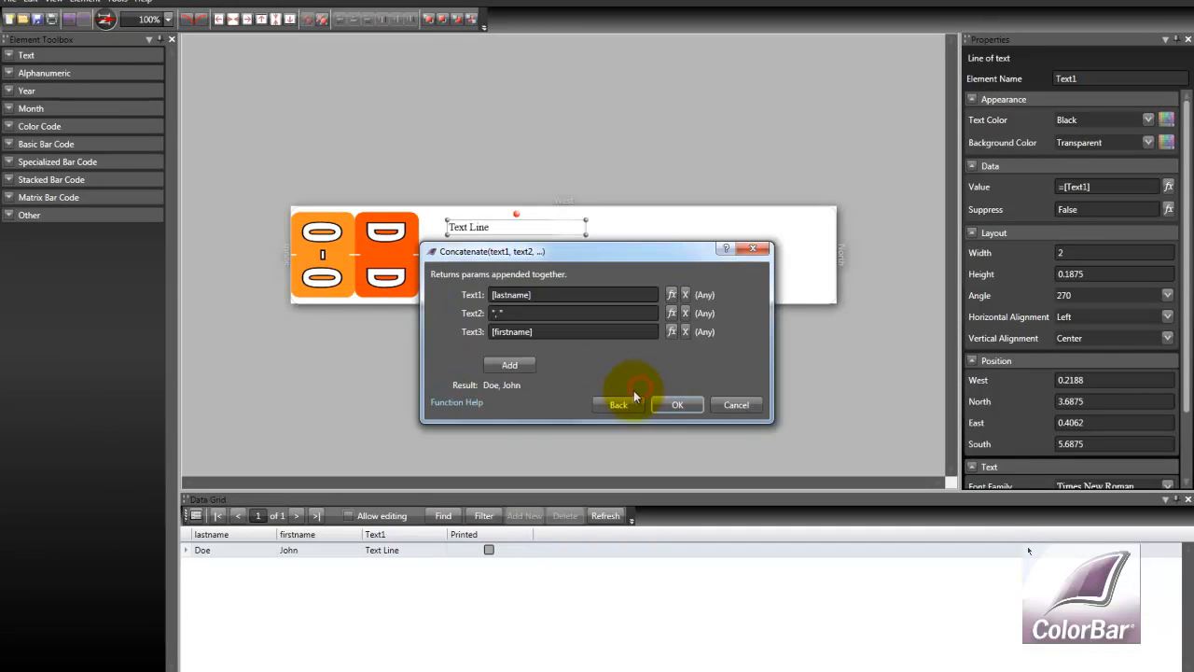
{"action": "left_click", "coordinate": [675, 403]}
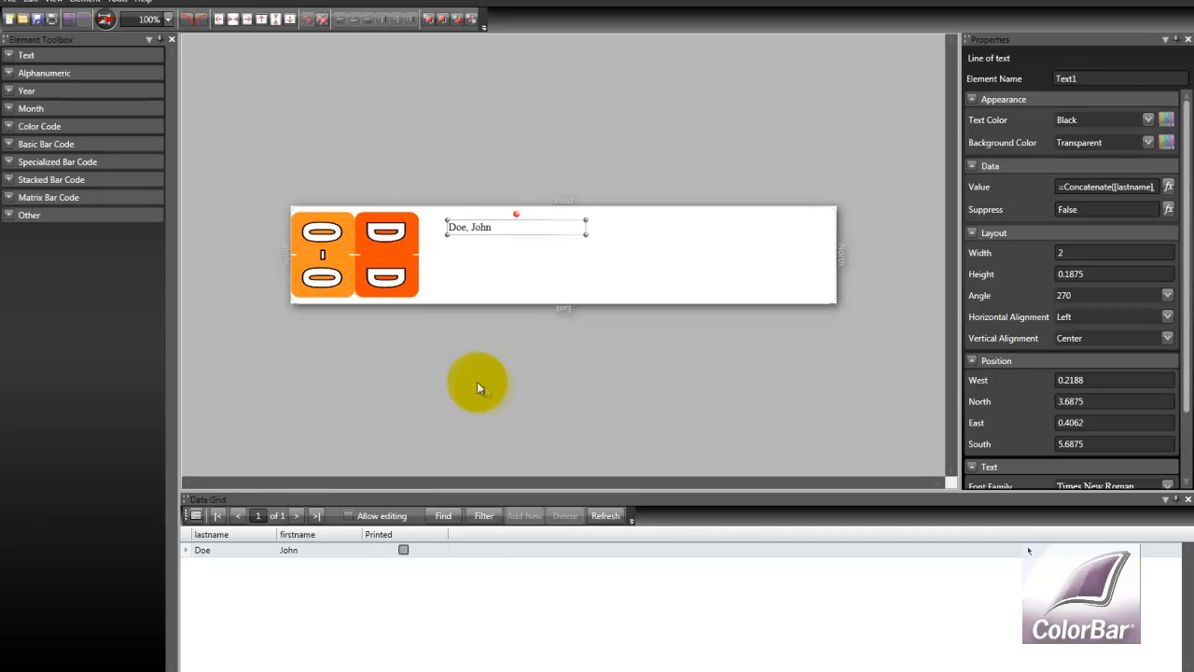
Move the text line next to the bands, duplicate it, and place the copy below the original
{"action": "left_click_drag", "start_coordinate": [479, 232], "coordinate": [429, 244]}
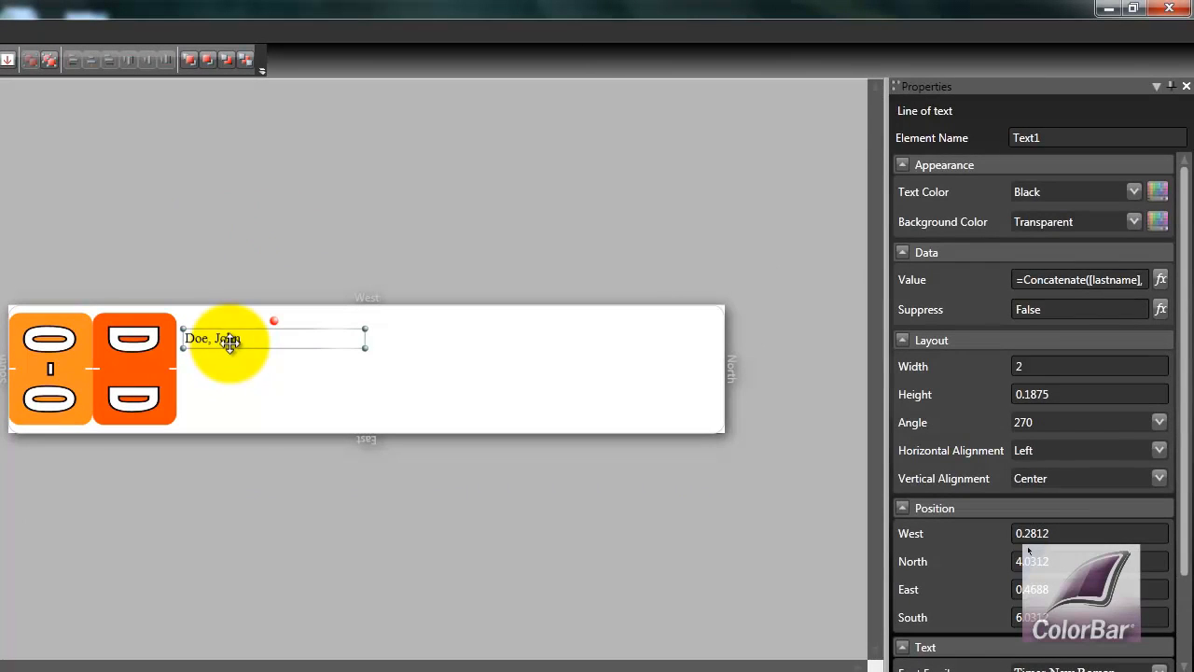
{"action": "right_click", "coordinate": [229, 341]}
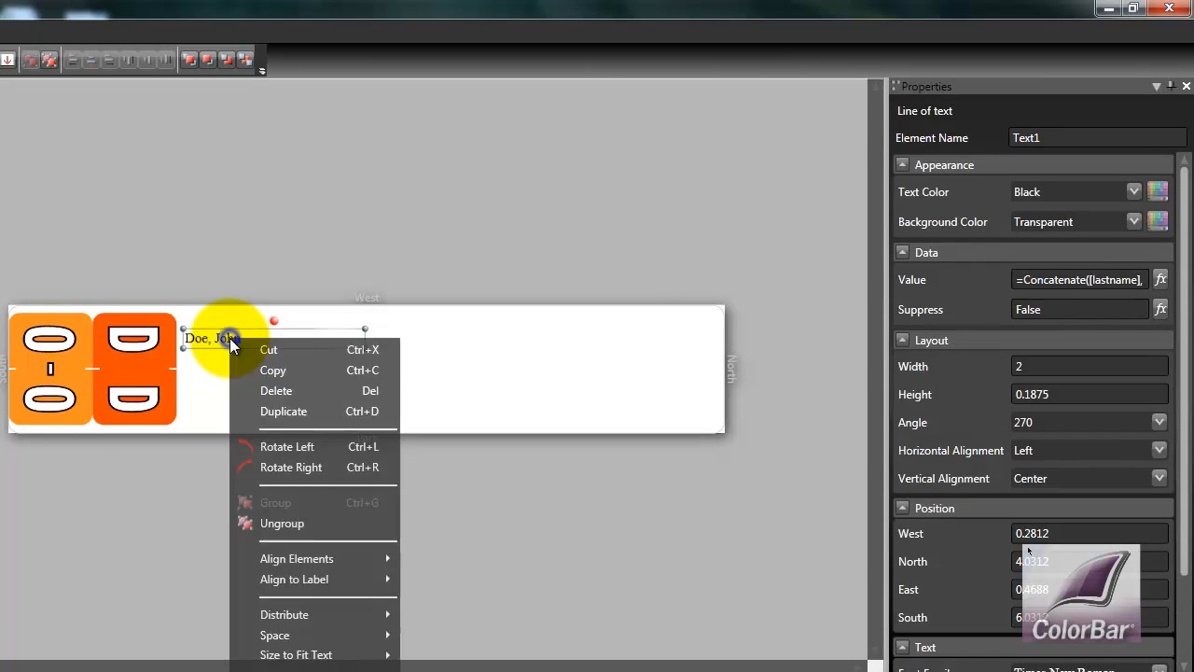
{"action": "left_click", "coordinate": [292, 411]}
{"action": "left_click_drag", "start_coordinate": [217, 356], "coordinate": [230, 394]}
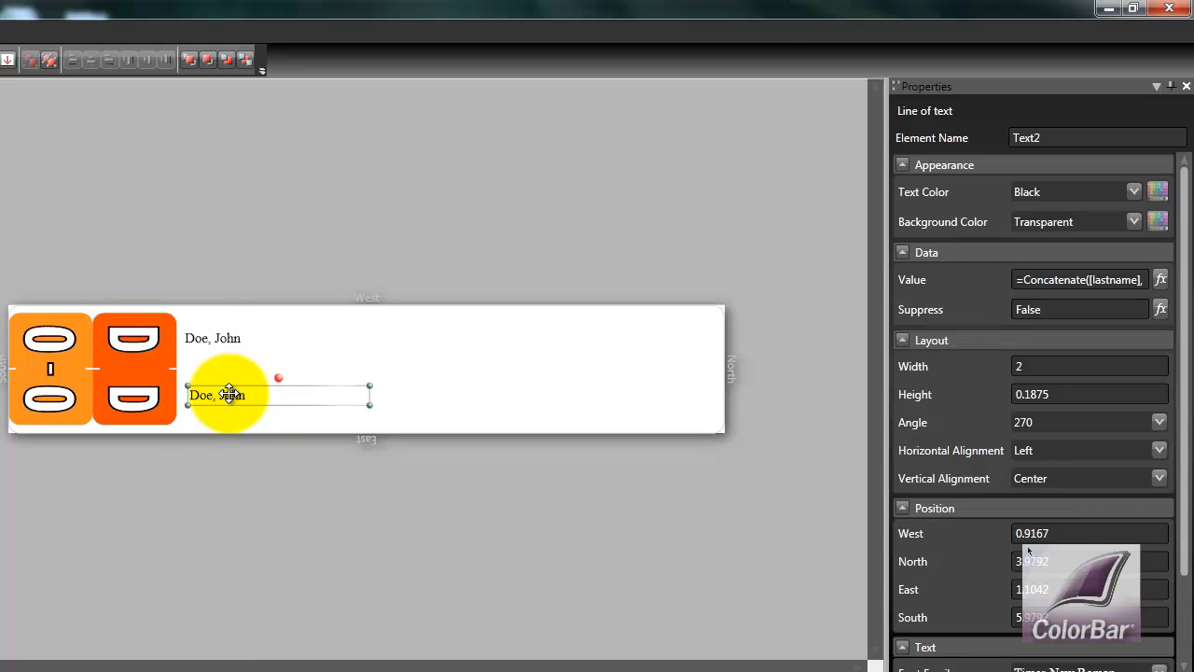
Select both text lines and align them with each other
{"action": "left_click", "coordinate": [227, 336], "text": "ctrl"}
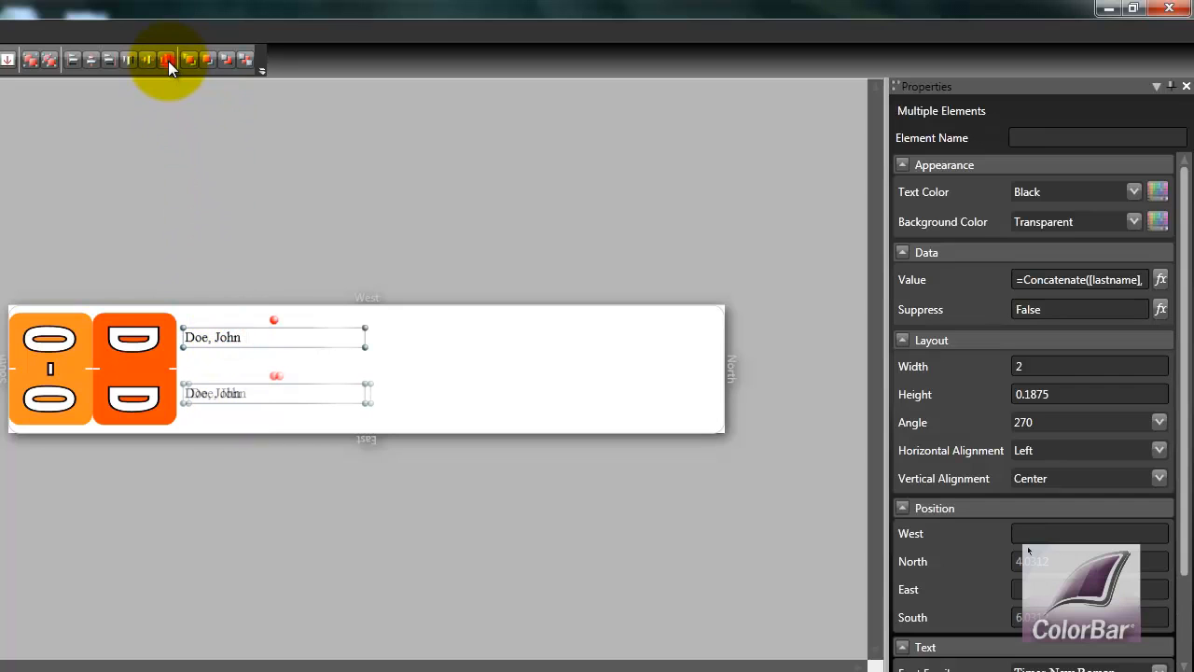
{"action": "left_click", "coordinate": [168, 61]}
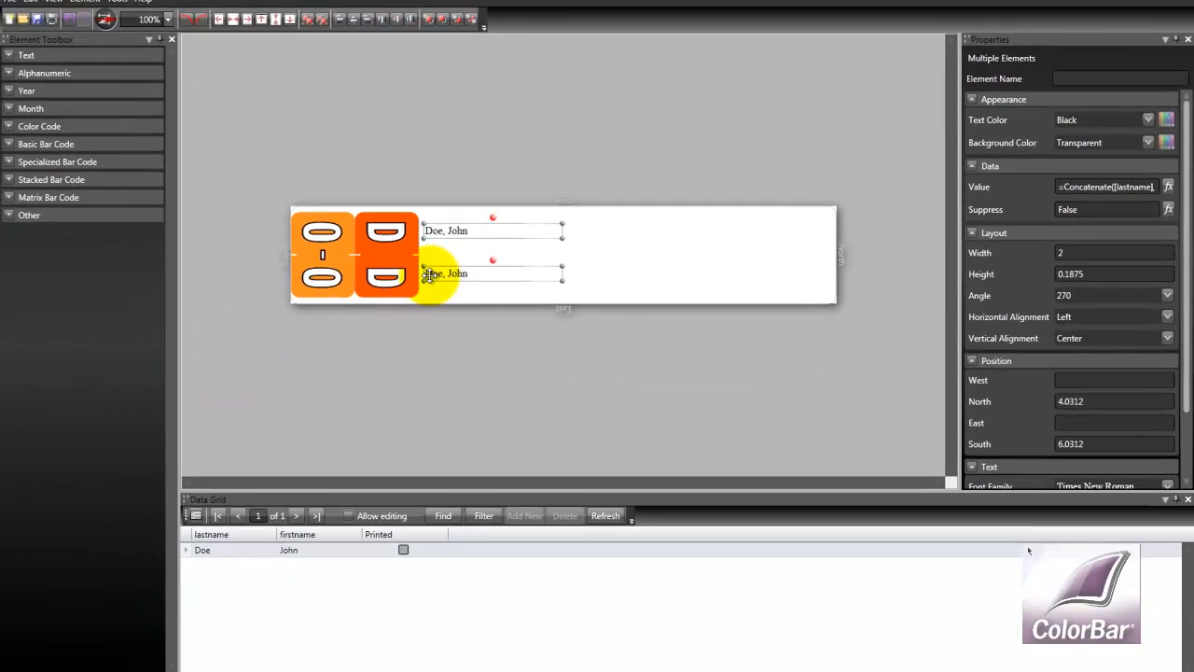
{"action": "left_click", "coordinate": [408, 159]}
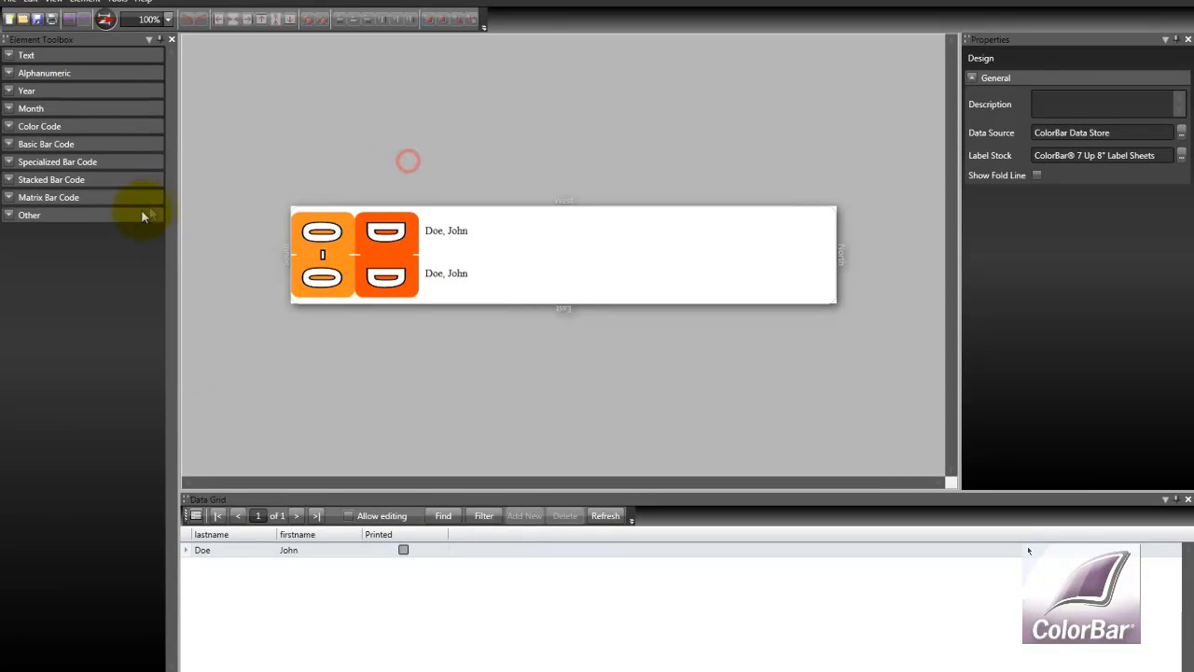
Add a Smead year band and position it at the label's right end
{"action": "left_click", "coordinate": [10, 94]}
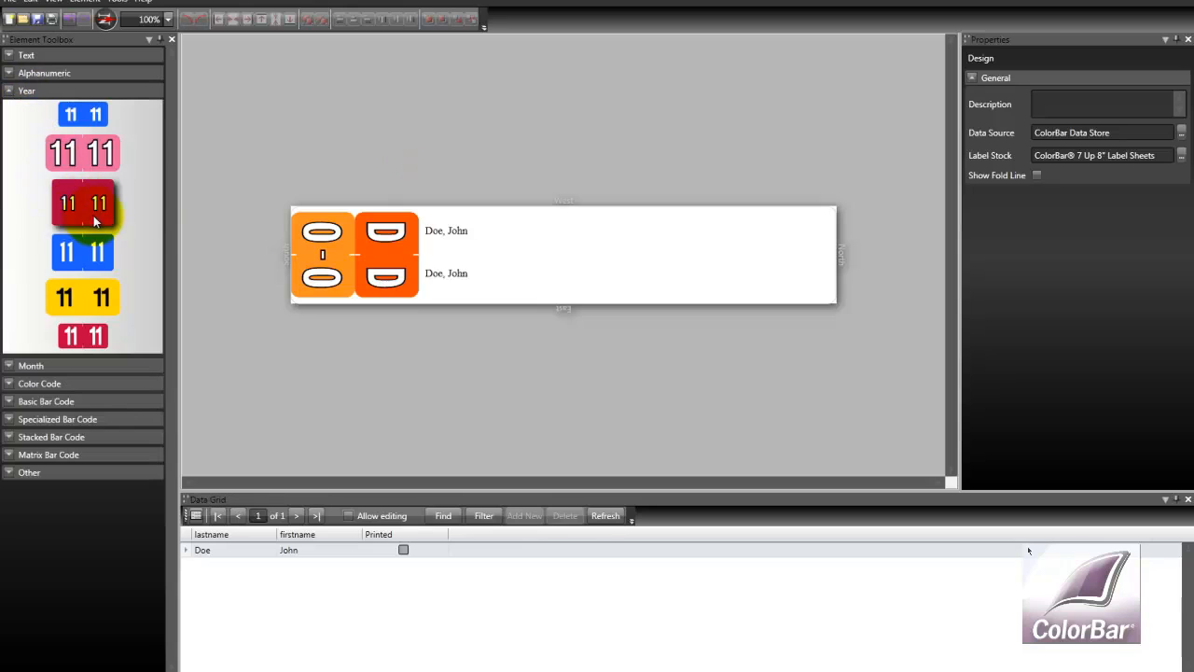
{"action": "double_click", "coordinate": [82, 114]}
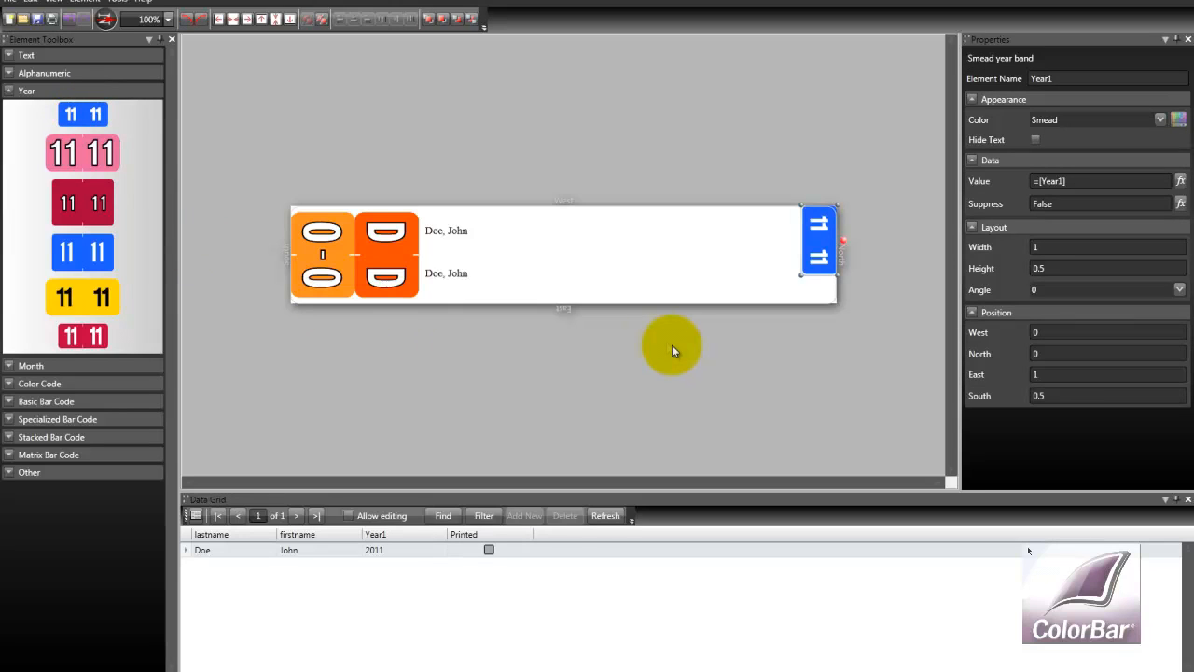
{"action": "left_click", "coordinate": [812, 261]}
{"action": "left_click_drag", "start_coordinate": [811, 261], "coordinate": [814, 238]}
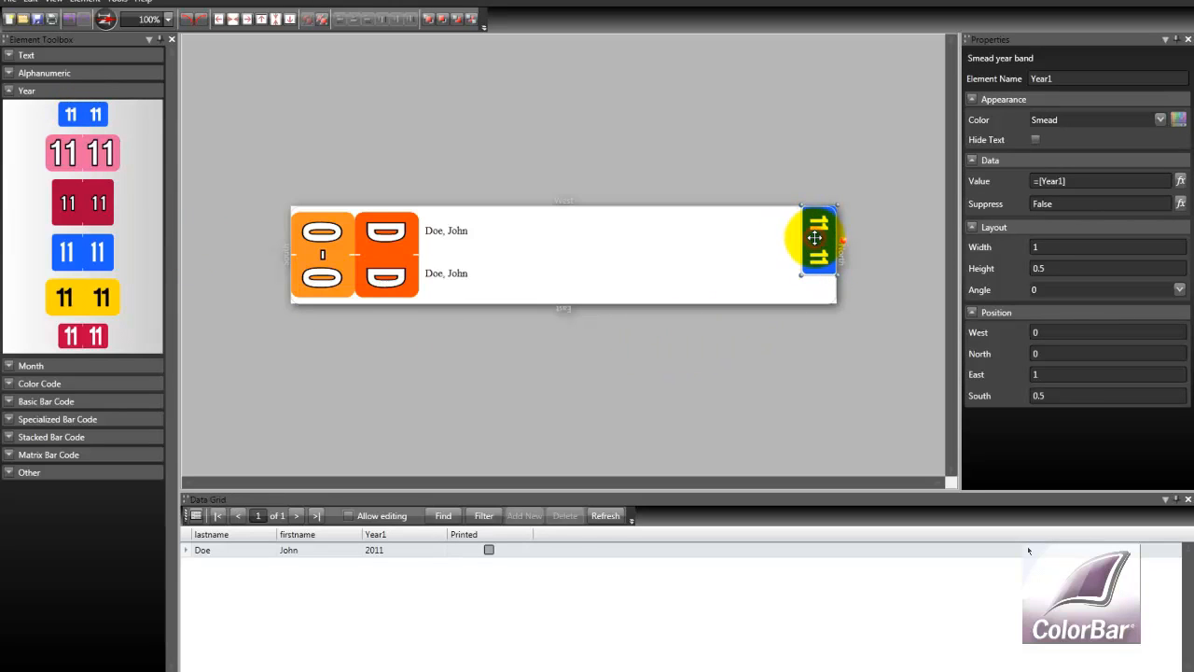
{"action": "left_click", "coordinate": [235, 22]}
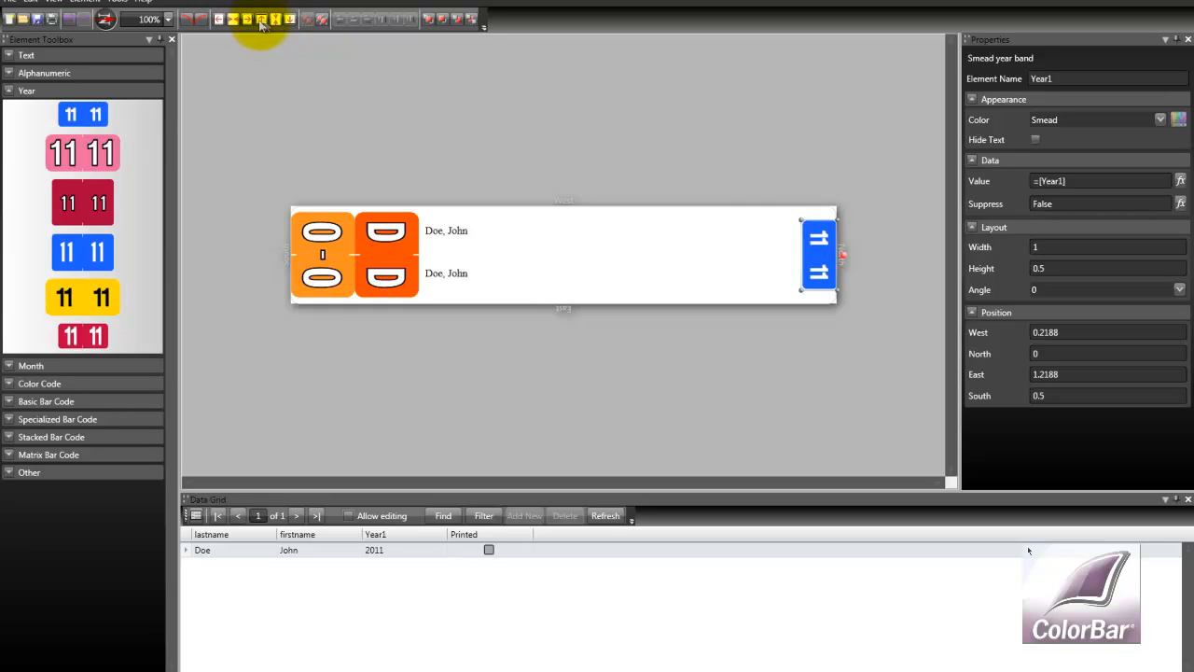
Add a Barkley month band and place it beside the year band
{"action": "left_click", "coordinate": [24, 92]}
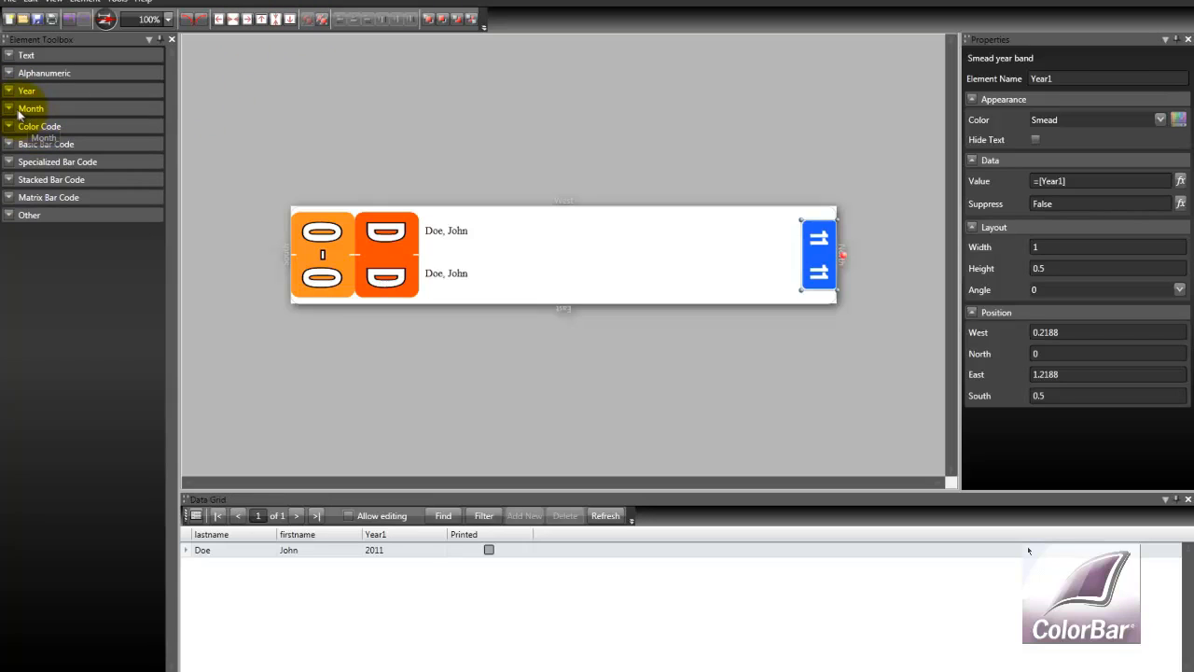
{"action": "left_click", "coordinate": [33, 109]}
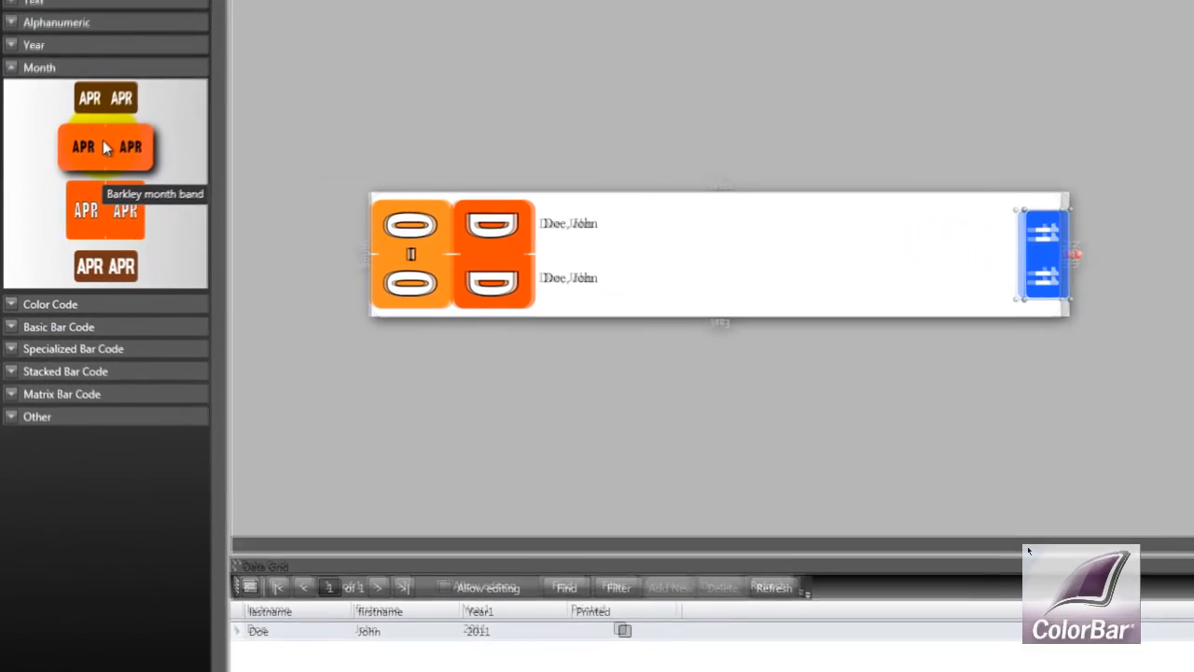
{"action": "left_click", "coordinate": [105, 147]}
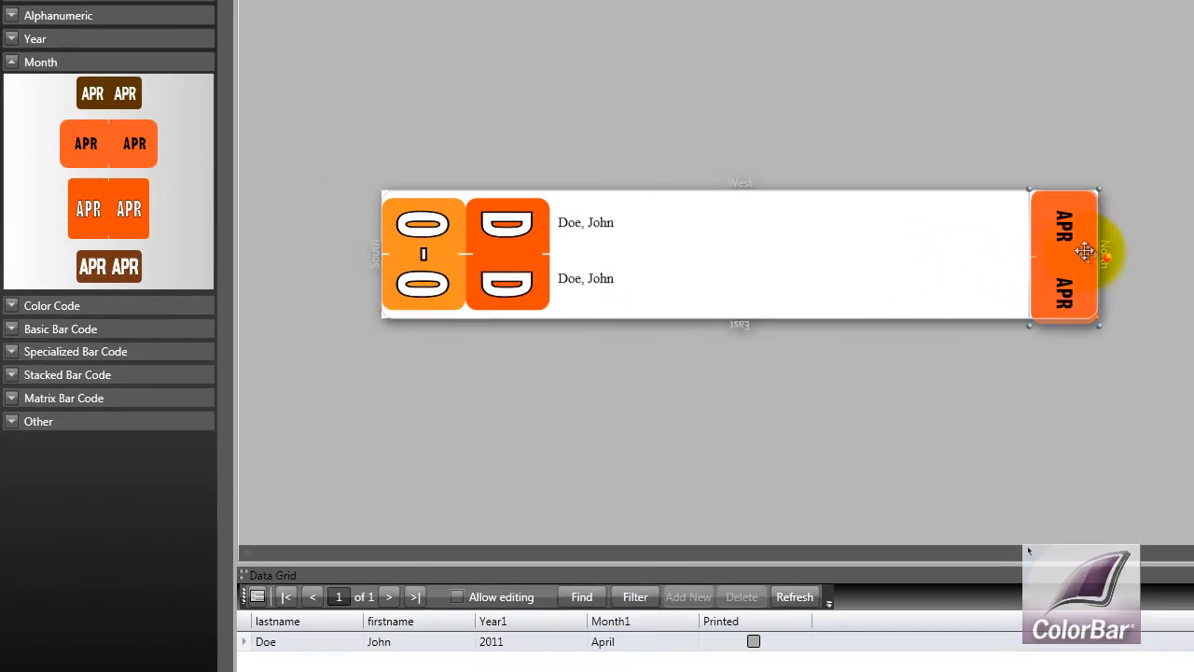
{"action": "left_click_drag", "start_coordinate": [1085, 250], "coordinate": [1032, 253]}
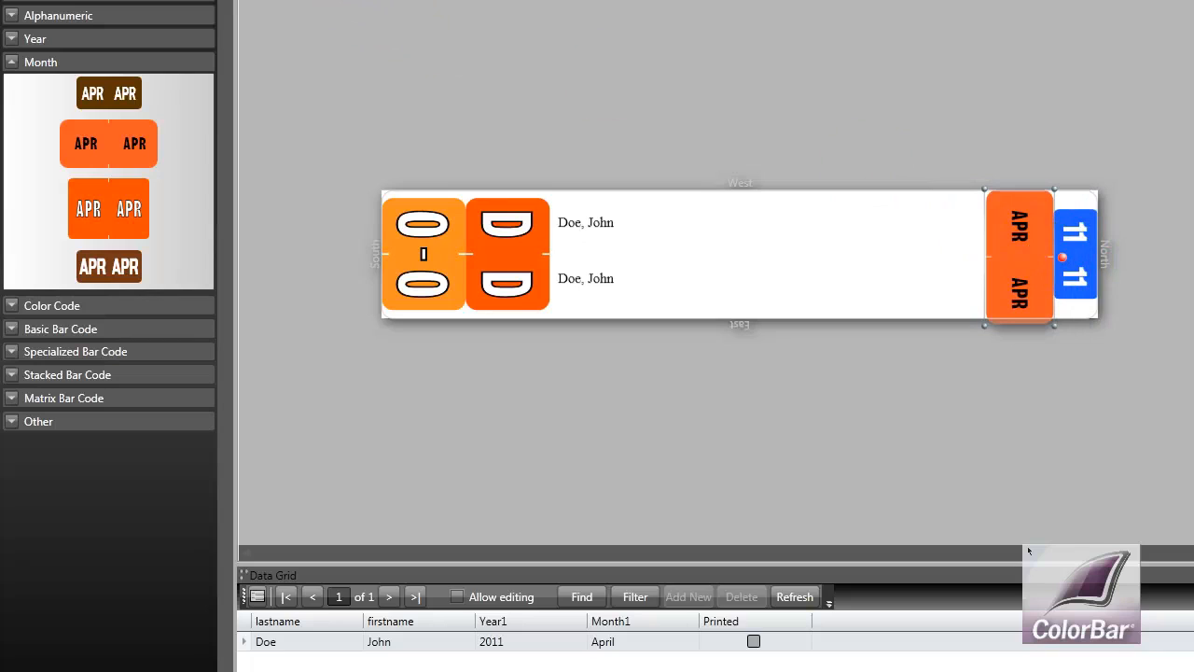
{"action": "left_click", "coordinate": [12, 62]}
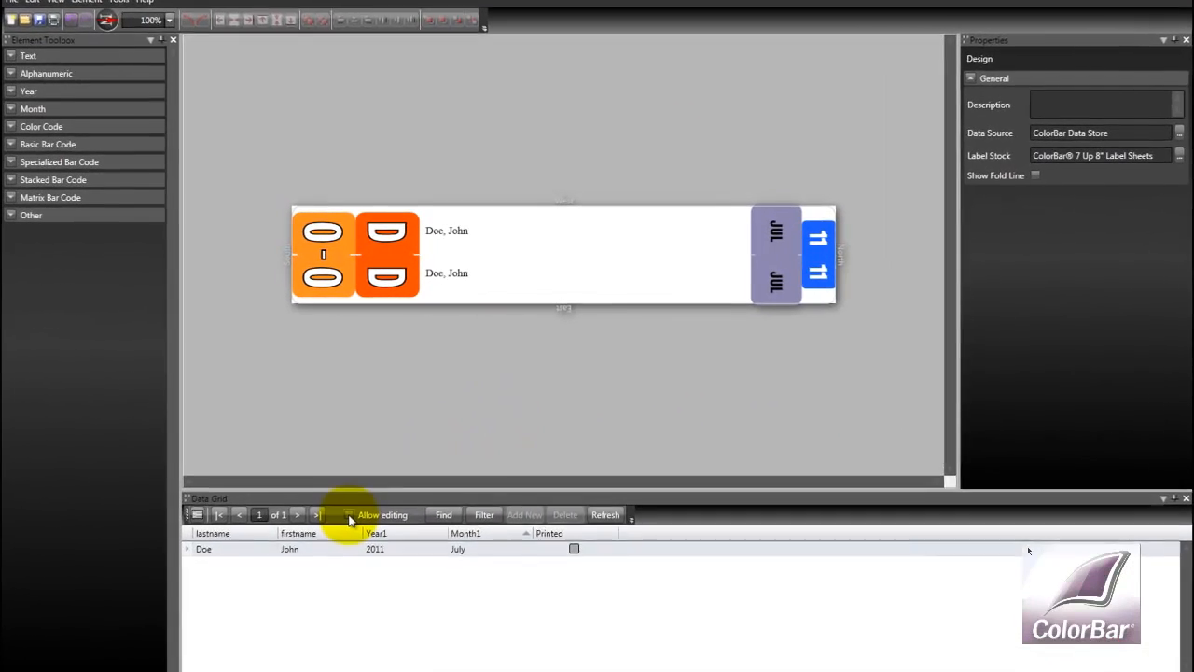
Enable data grid editing and add a new record with a last name and first name
{"action": "left_click", "coordinate": [372, 486]}
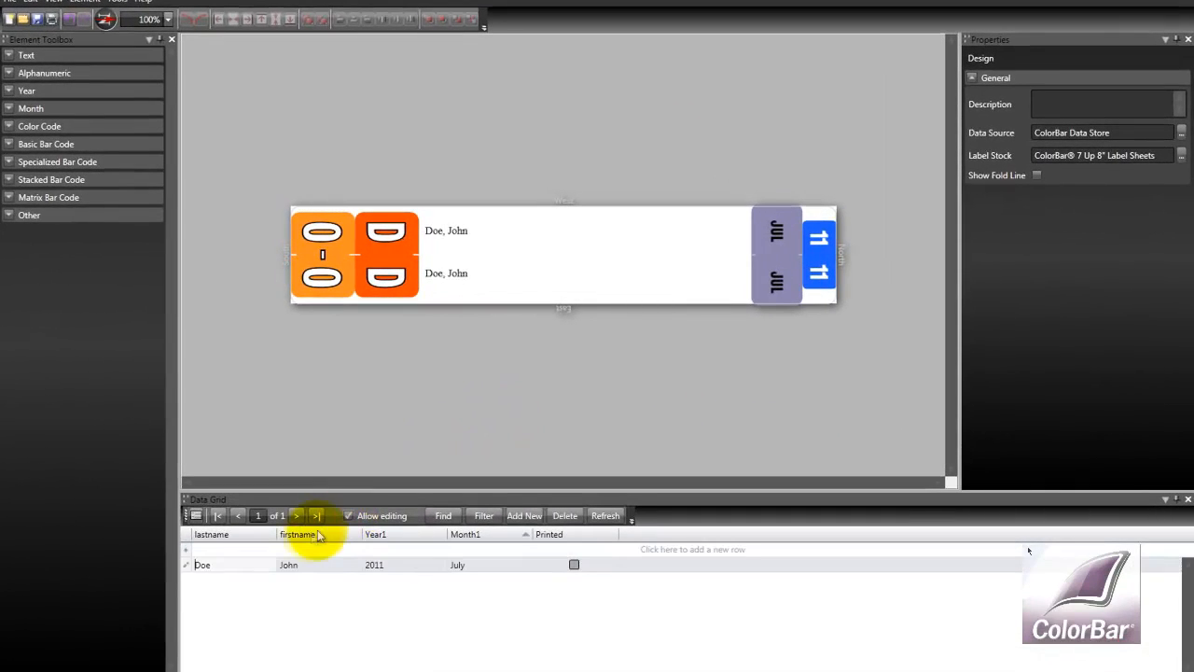
{"action": "left_click", "coordinate": [222, 551]}
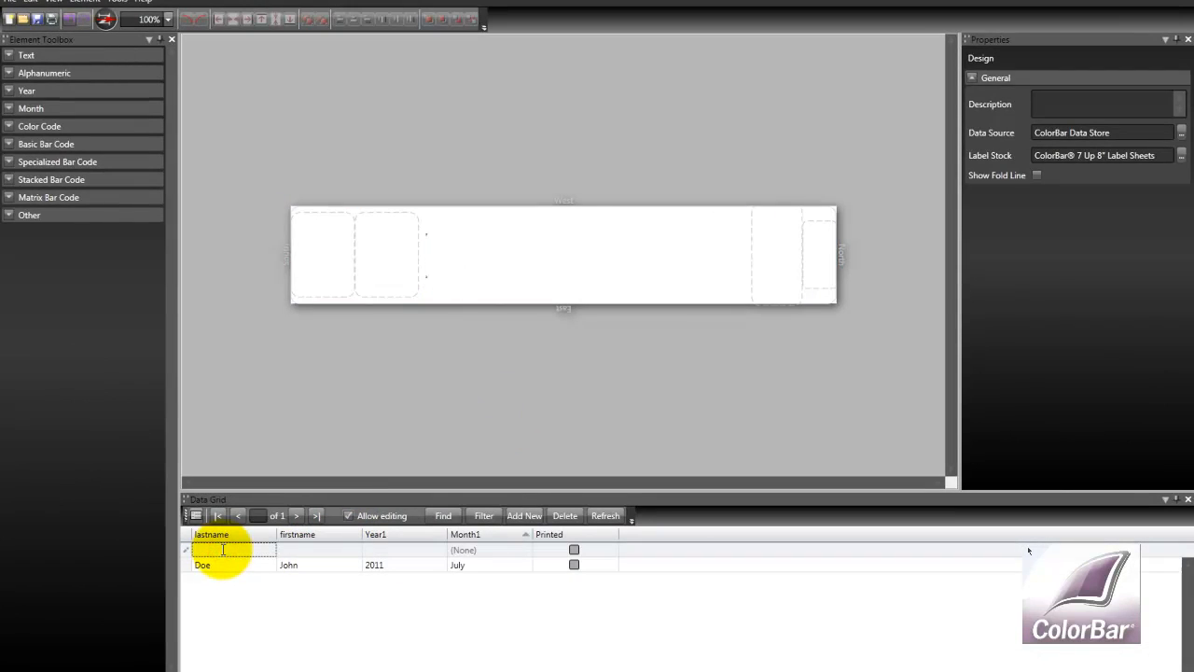
{"action": "type", "text": "Taylor"}
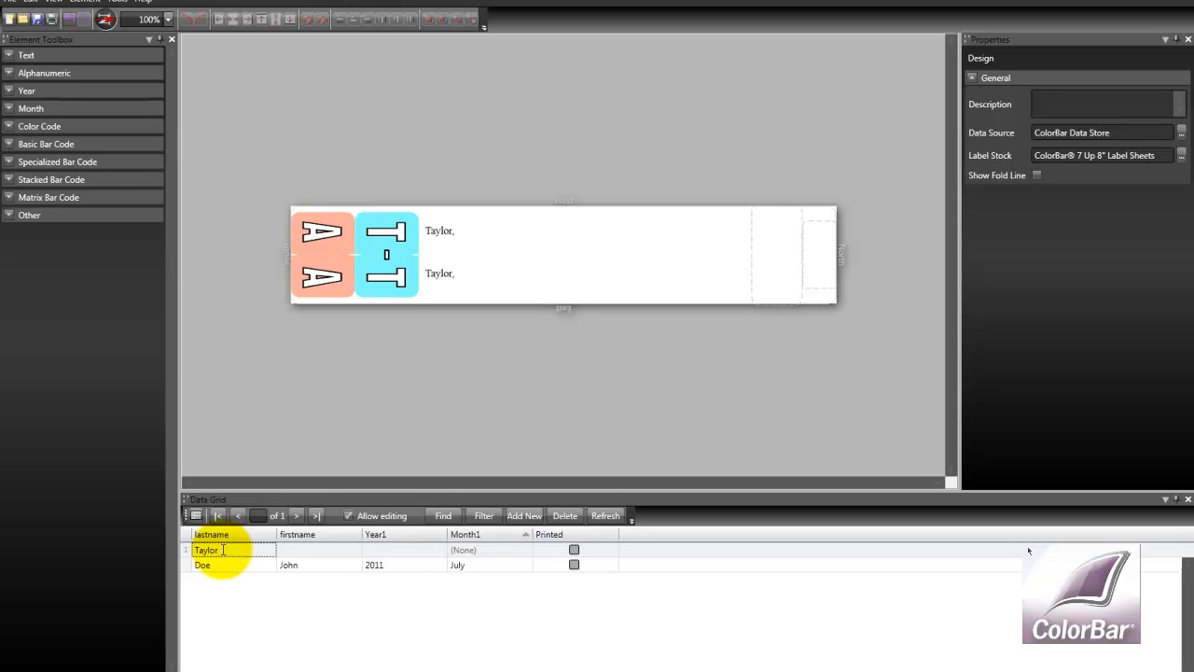
{"action": "key", "text": "Tab"}
{"action": "type", "text": "Katrhy"}
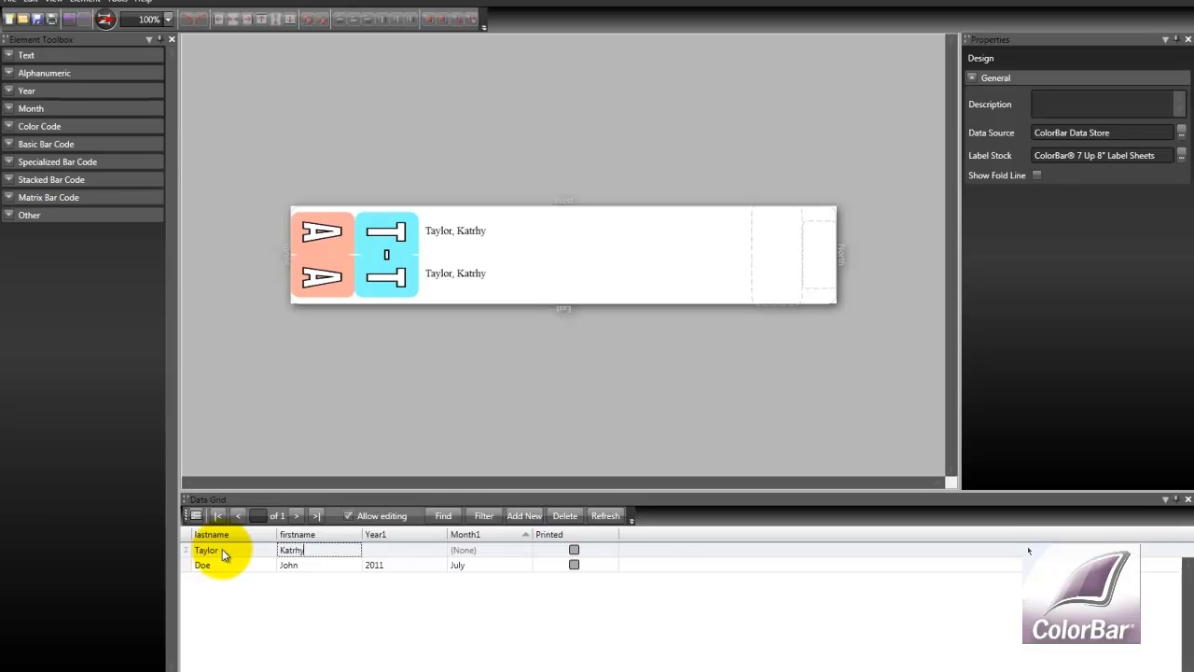
{"action": "key", "text": "BackSpace"}
{"action": "key", "text": "BackSpace"}
{"action": "key", "text": "BackSpace"}
{"action": "key", "text": "BackSpace"}
{"action": "type", "text": "thy"}
{"action": "key", "text": "BackSpace"}
{"action": "type", "text": "ryn"}
Set the new record's Year1 to 2013 and its Month1 to June
{"action": "left_click", "coordinate": [397, 550]}
{"action": "type", "text": "2013"}
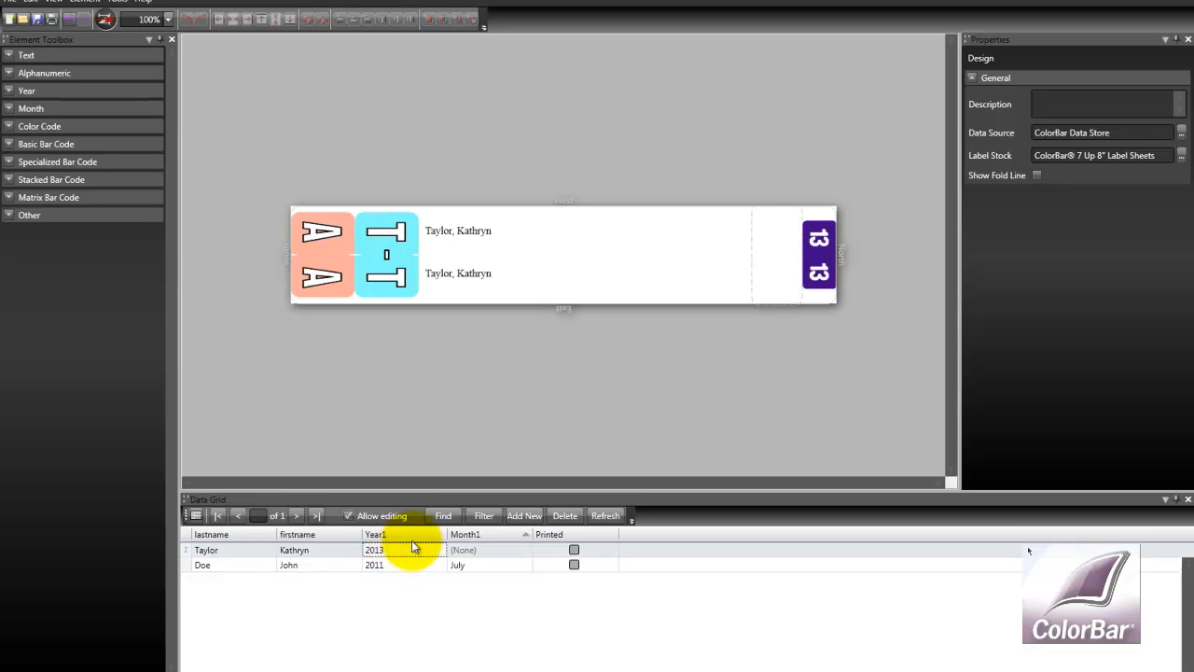
{"action": "left_click", "coordinate": [524, 535]}
{"action": "left_click", "coordinate": [525, 537]}
{"action": "left_click", "coordinate": [524, 536]}
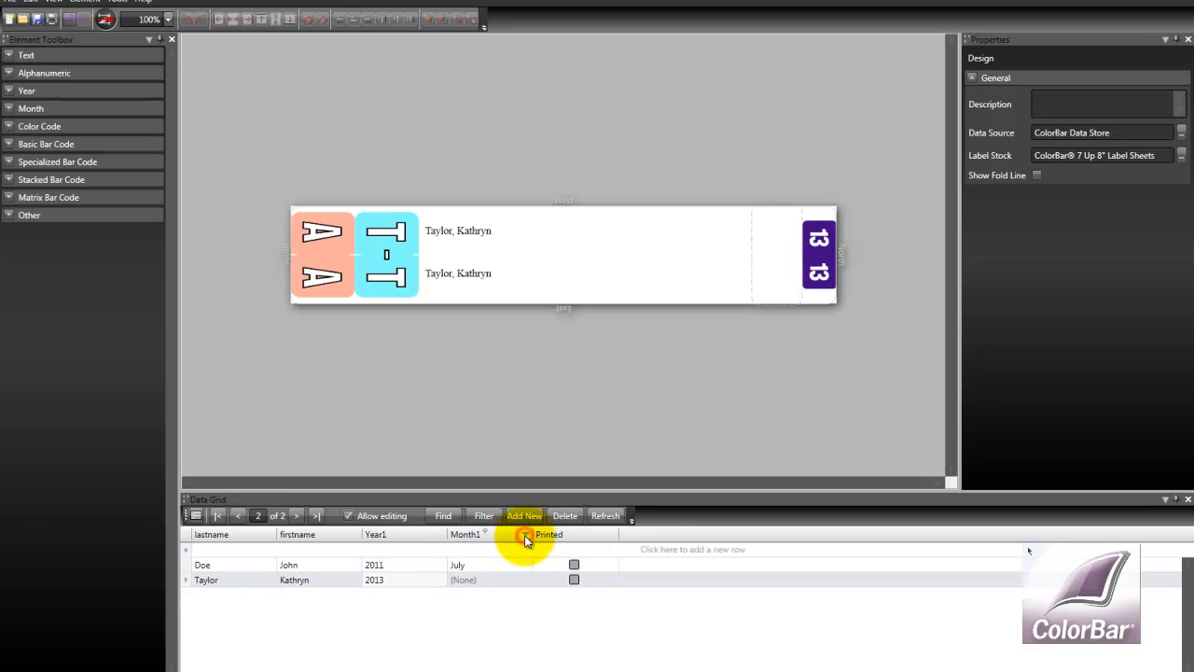
{"action": "left_click", "coordinate": [506, 577]}
{"action": "left_click", "coordinate": [524, 579]}
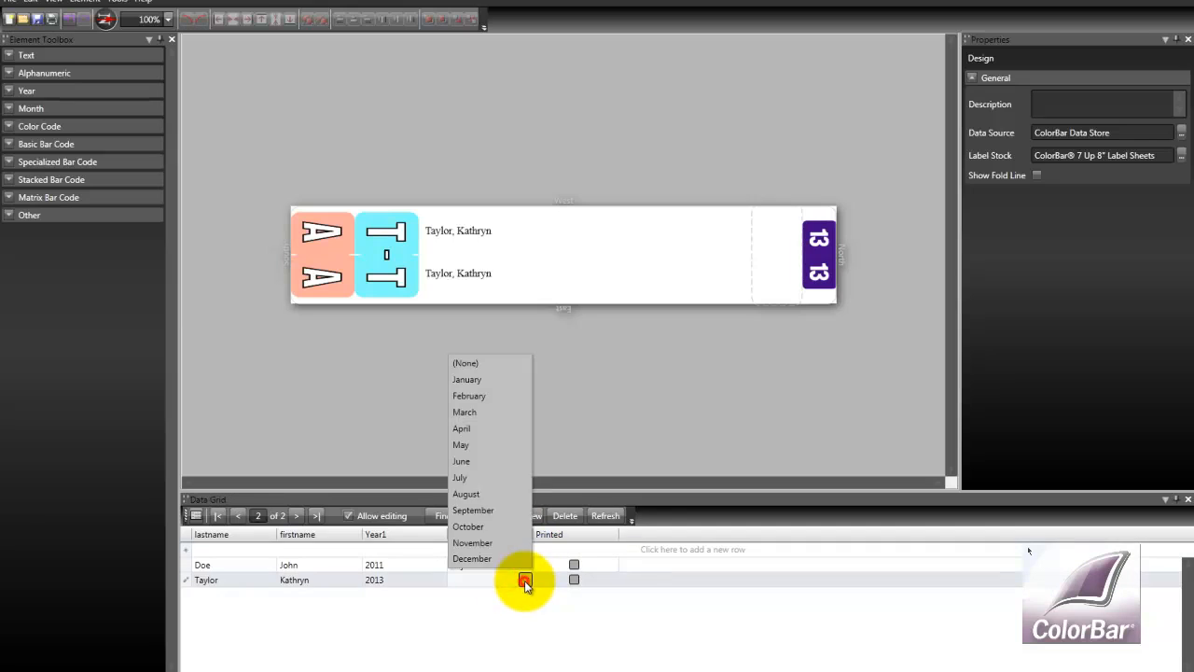
{"action": "left_click", "coordinate": [473, 460]}
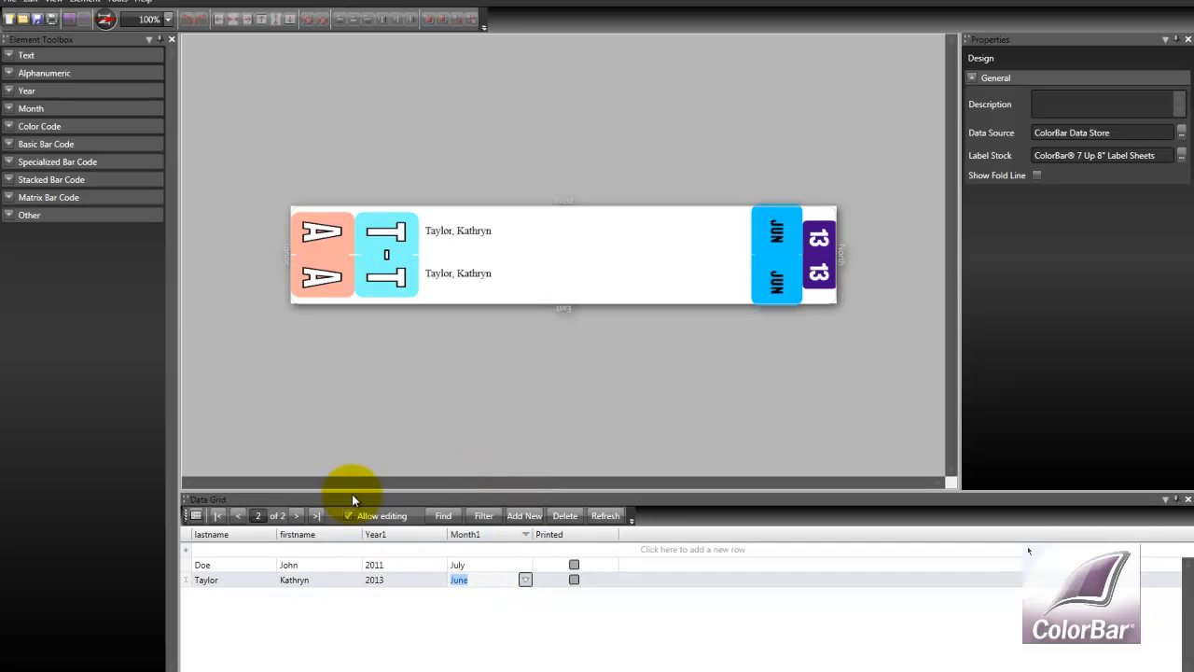
Turn off data grid editing and select the Taylor and Doe records in turn to preview them on the label
{"action": "left_click", "coordinate": [348, 517]}
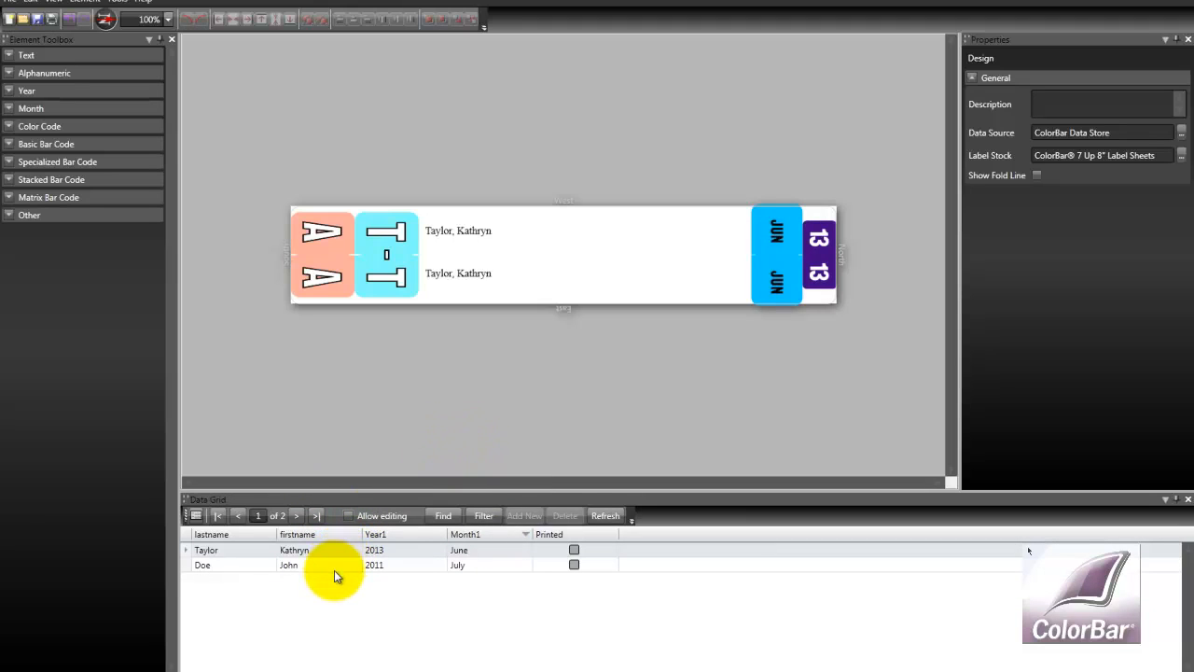
{"action": "left_click", "coordinate": [332, 563]}
{"action": "left_click", "coordinate": [331, 549]}
{"action": "left_click", "coordinate": [333, 565]}
{"action": "left_click", "coordinate": [324, 551]}
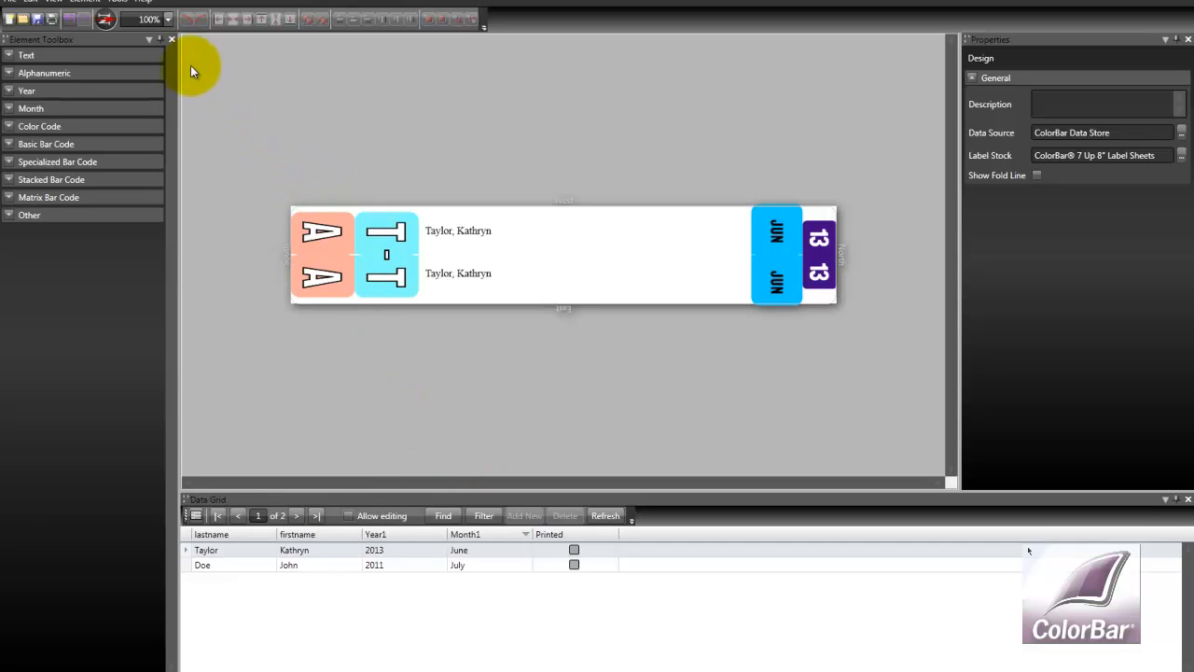
Open the Data Source dialog, review the SQL Server, OLE File, ODBC and Oracle connection options, and cancel it
{"action": "left_click", "coordinate": [125, 4]}
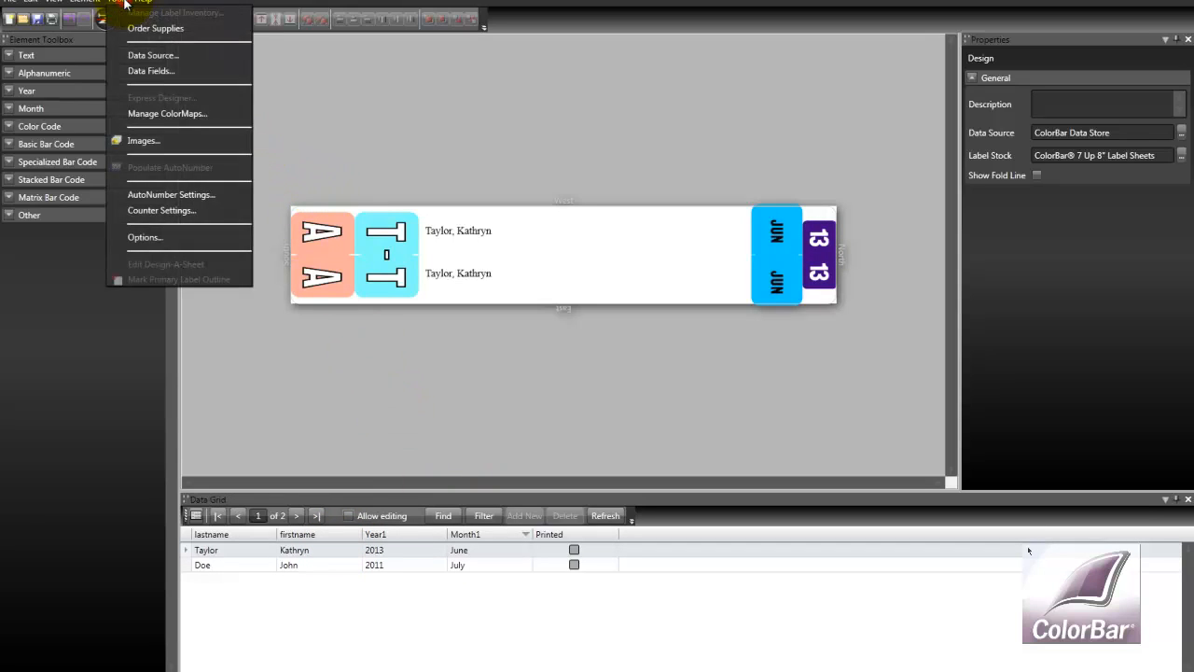
{"action": "left_click", "coordinate": [143, 57]}
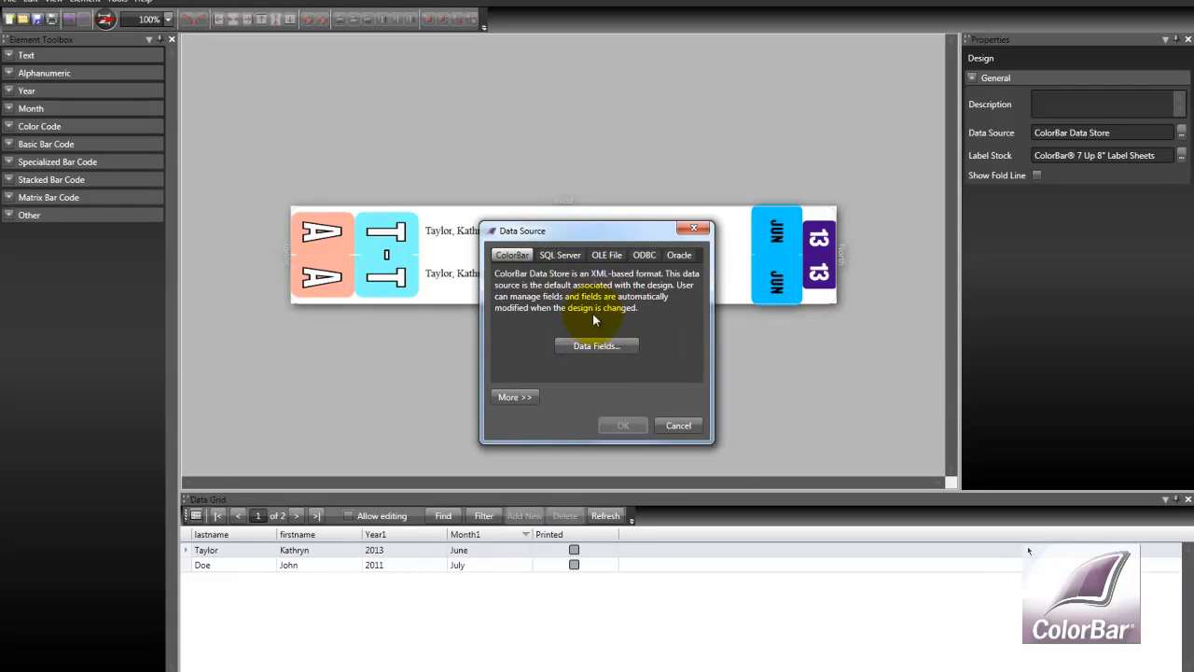
{"action": "left_click", "coordinate": [558, 255]}
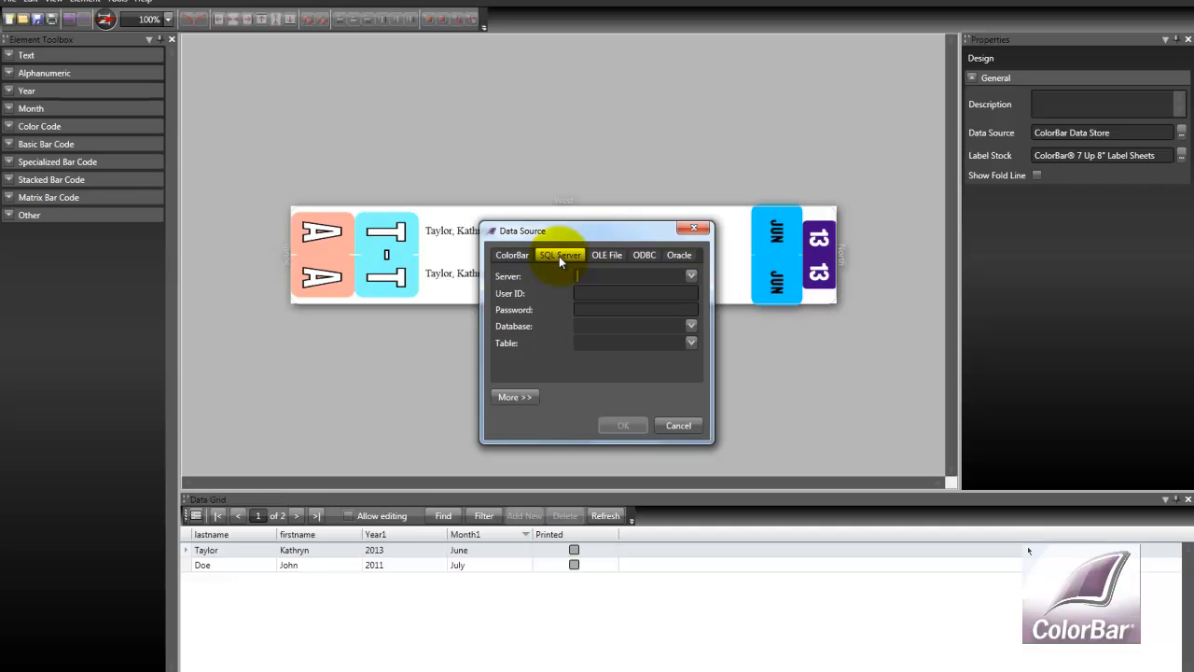
{"action": "left_click", "coordinate": [607, 258]}
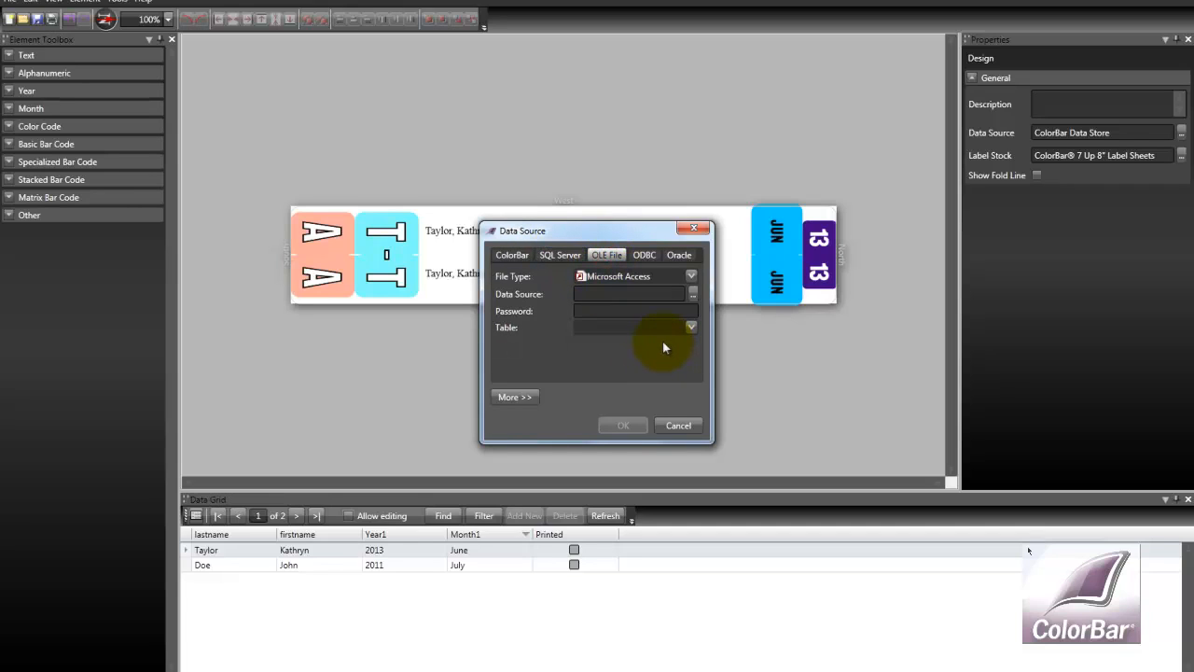
{"action": "left_click", "coordinate": [692, 277]}
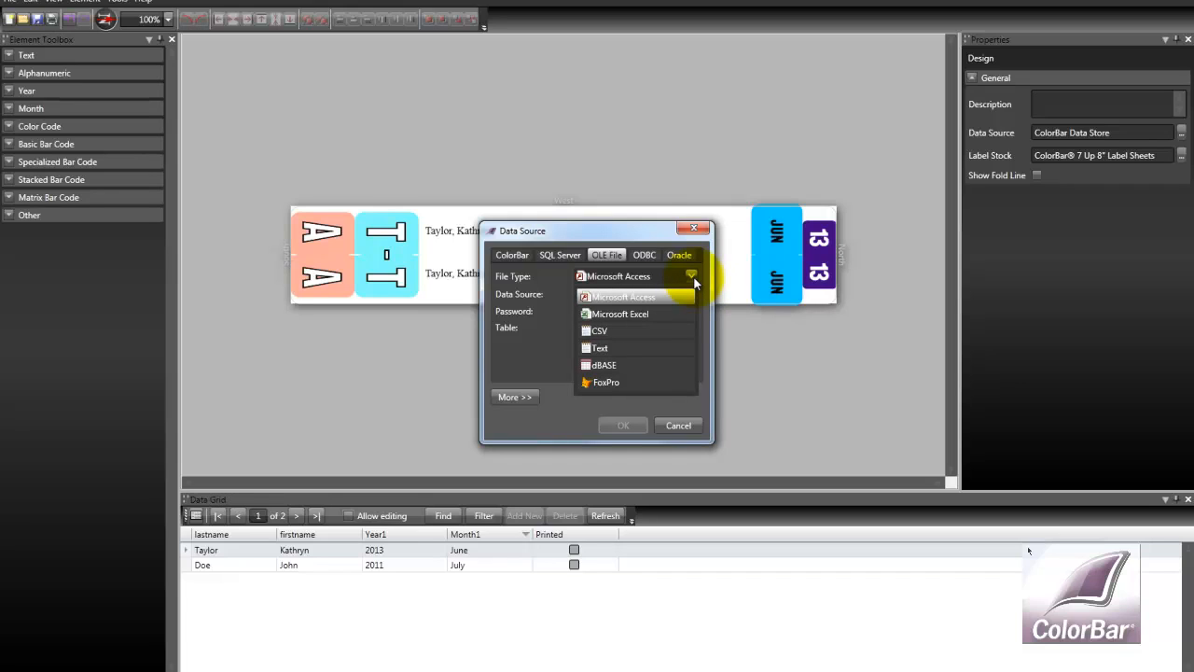
{"action": "left_click", "coordinate": [693, 279]}
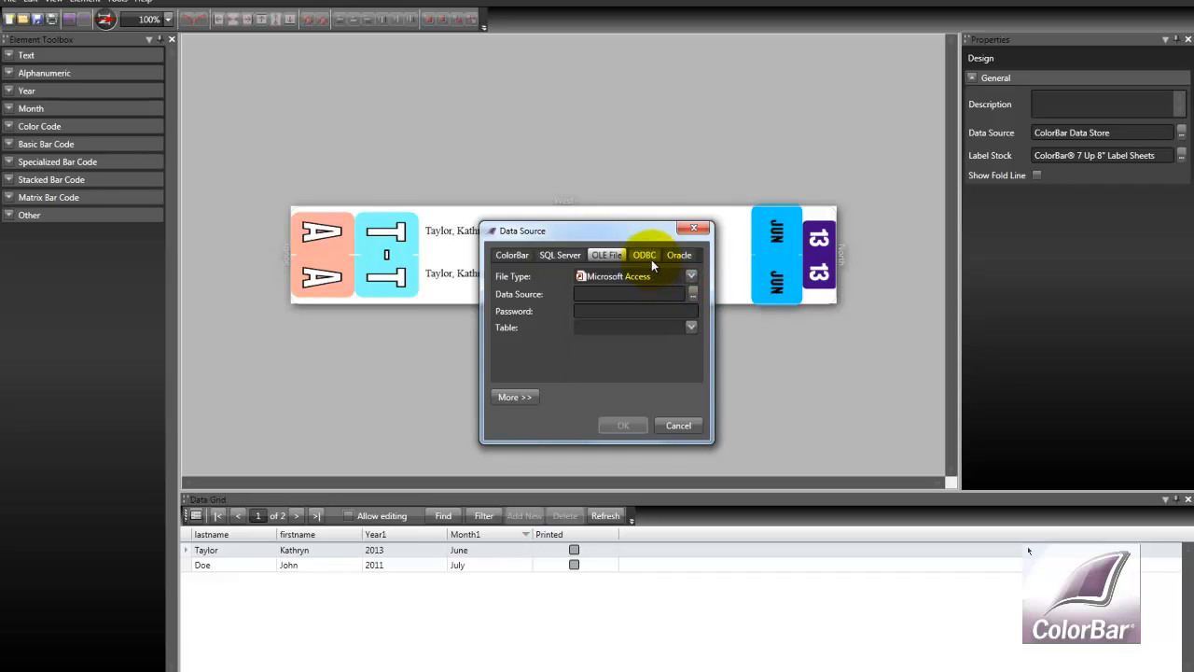
{"action": "left_click", "coordinate": [651, 259]}
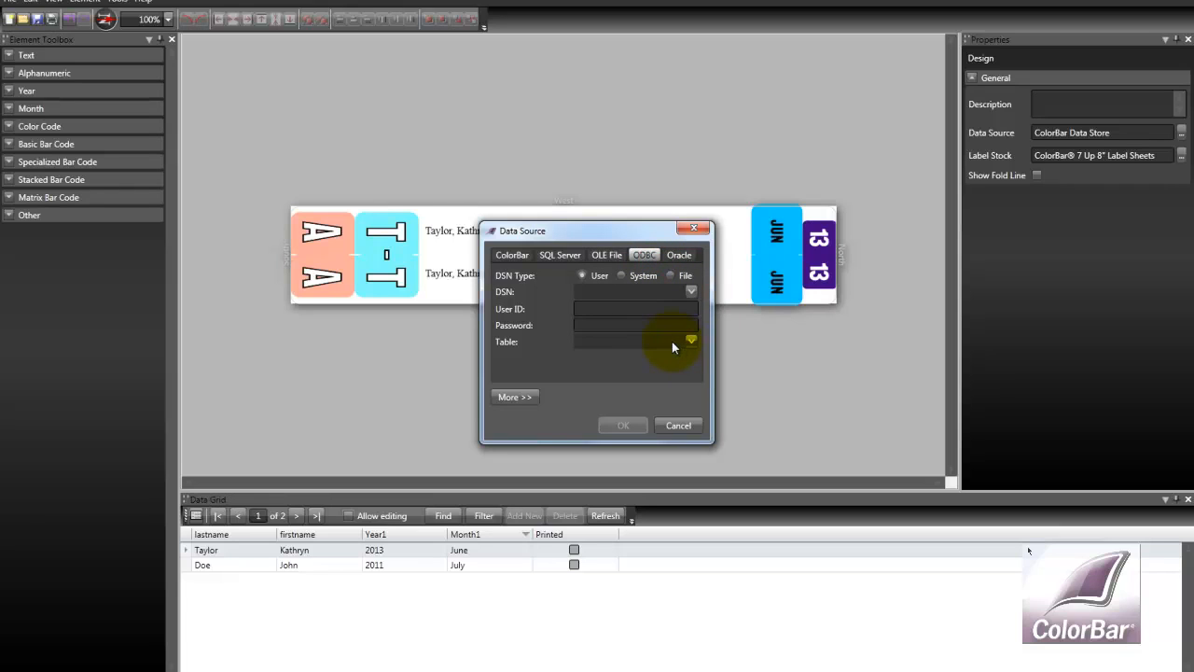
{"action": "left_click", "coordinate": [679, 254]}
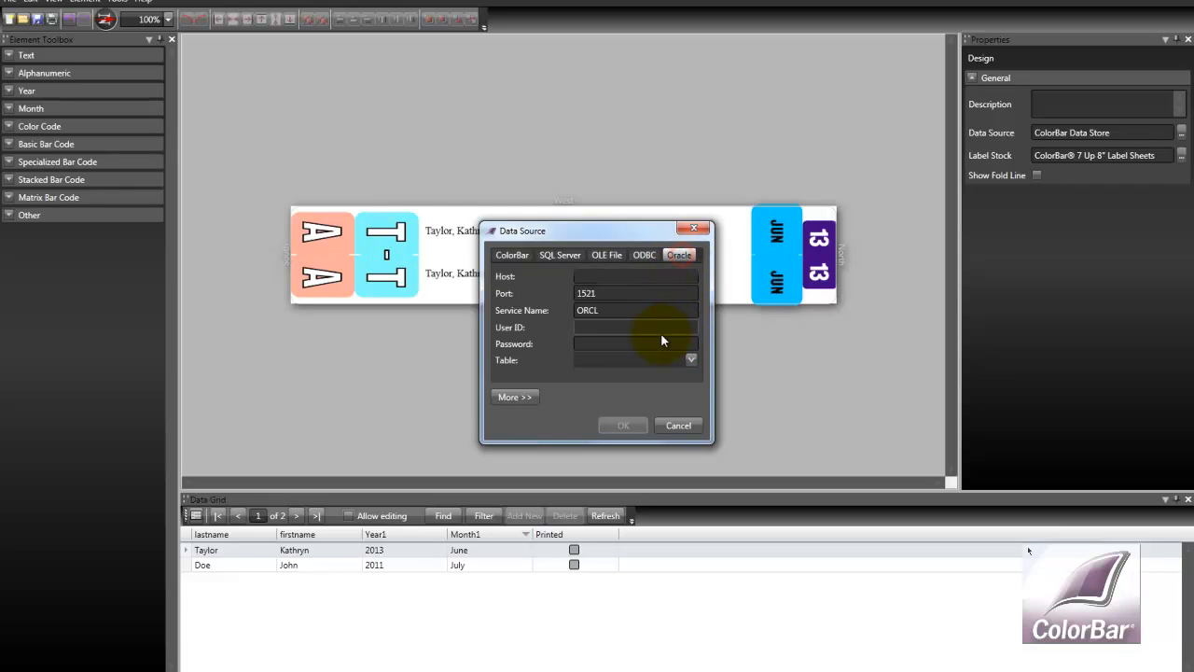
{"action": "left_click", "coordinate": [675, 426]}
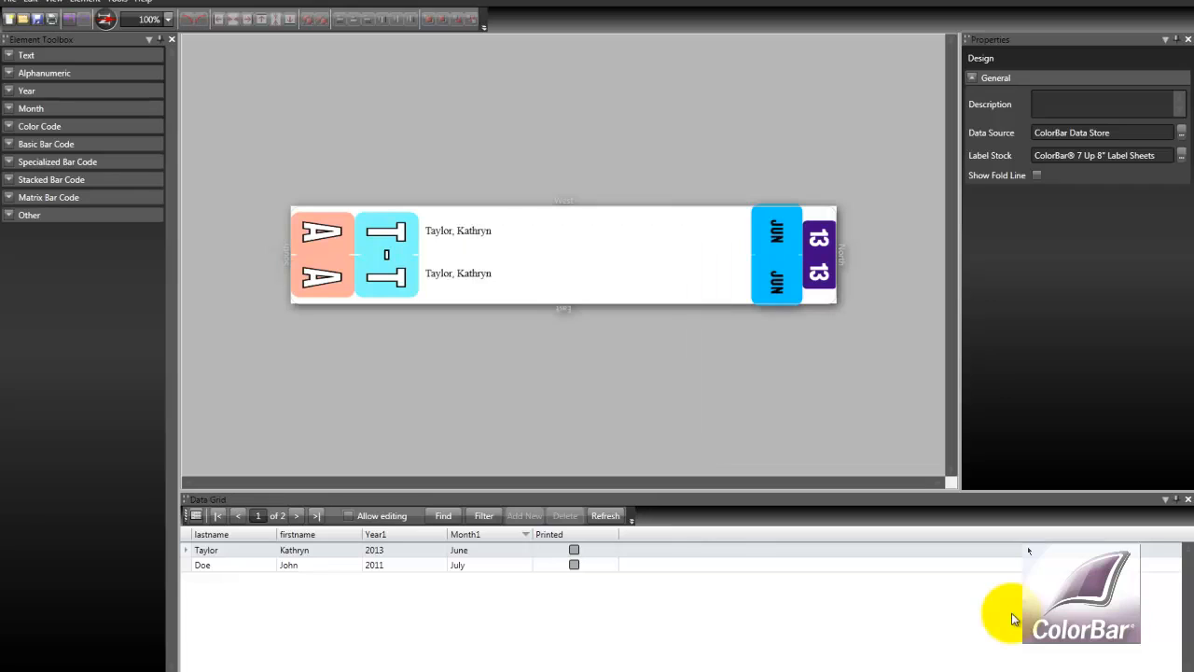